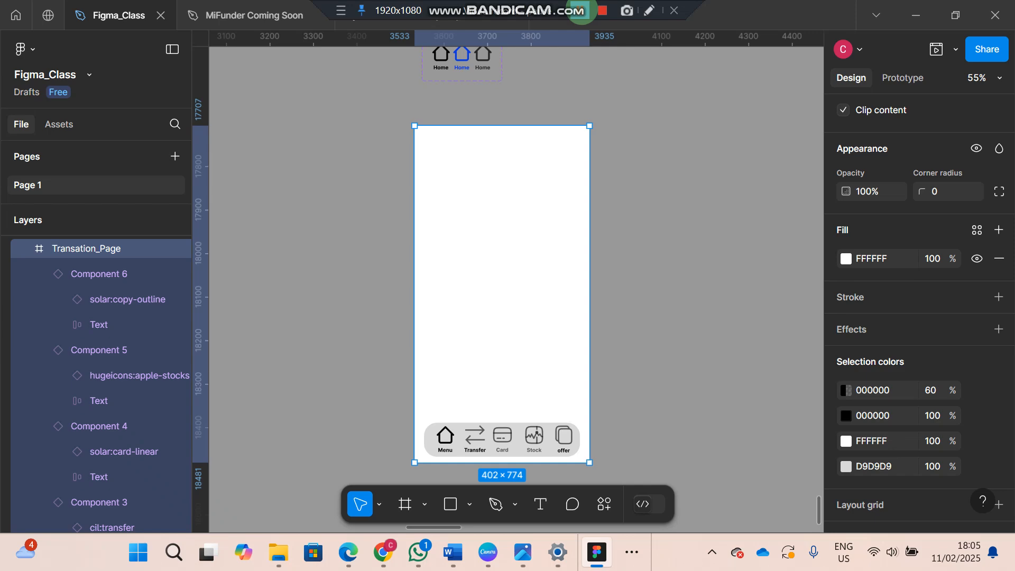
Place a copy of the apple-stocks icon from the Icons set on the empty canvas beside the Transation_Page frame
click(552, 423)
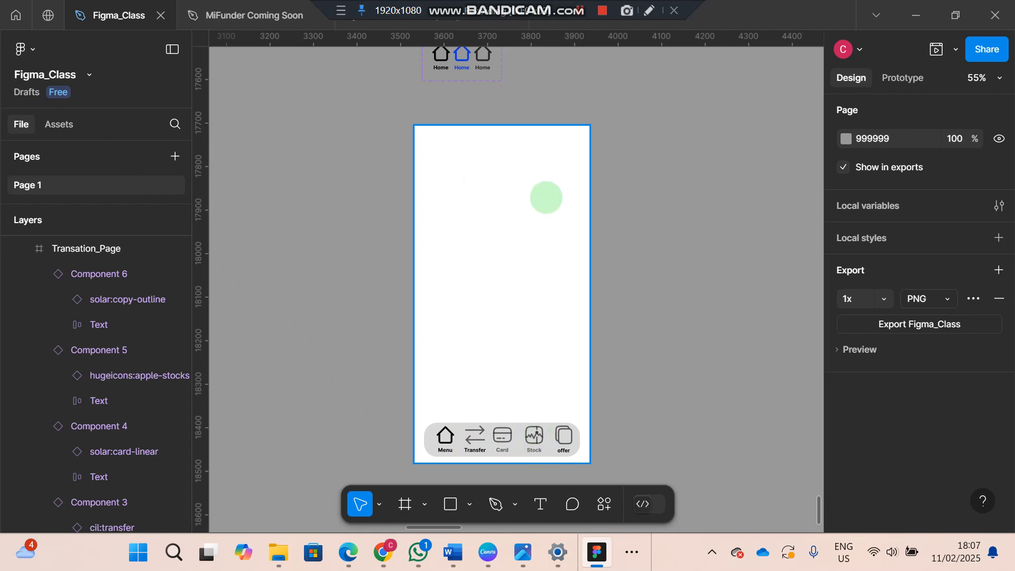
scroll(589, 175, up, 1)
scroll(589, 175, up, 4)
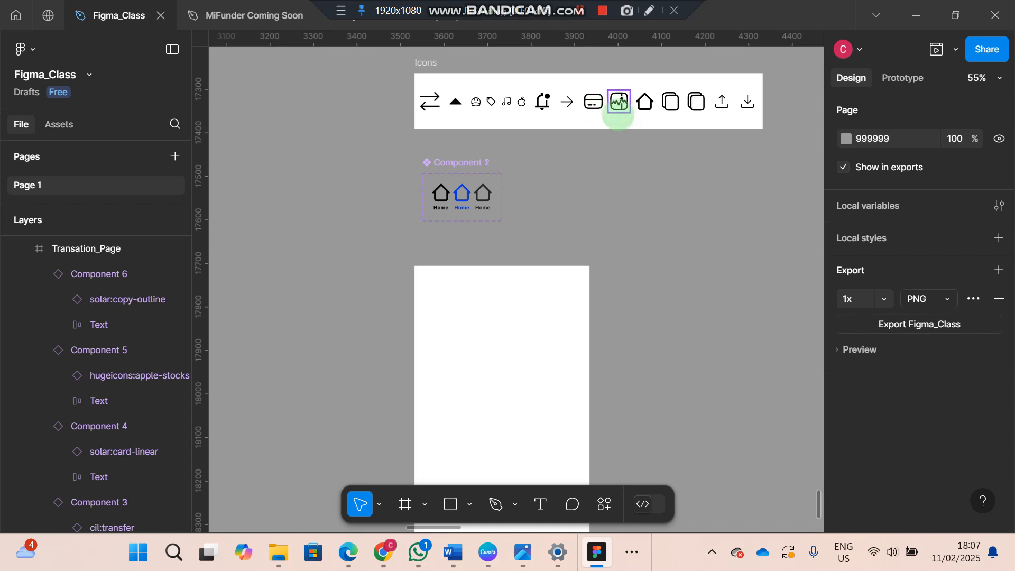
drag(618, 110, 650, 441)
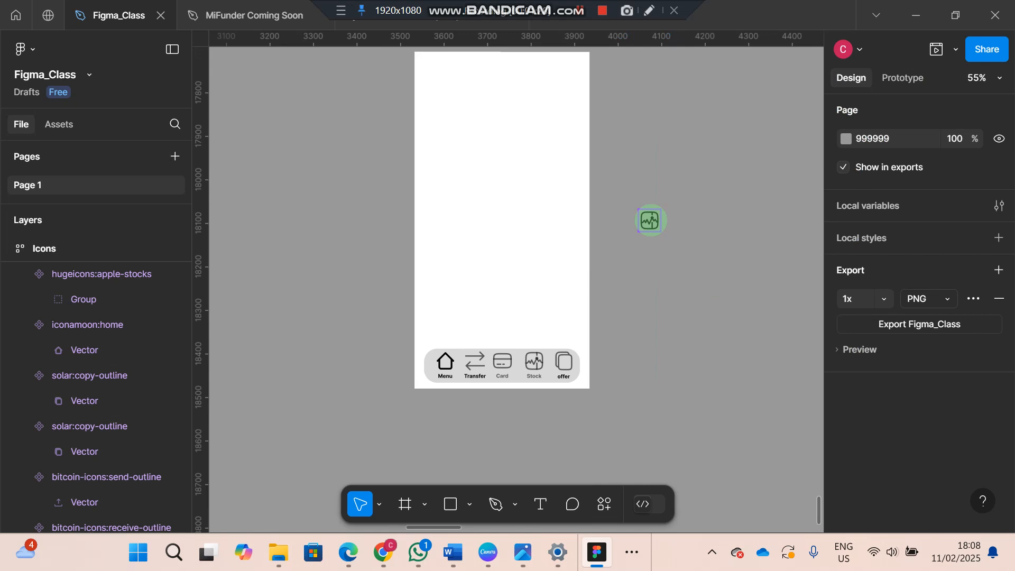
Wrap the copied apple-stocks icon in an auto layout frame
click(649, 220)
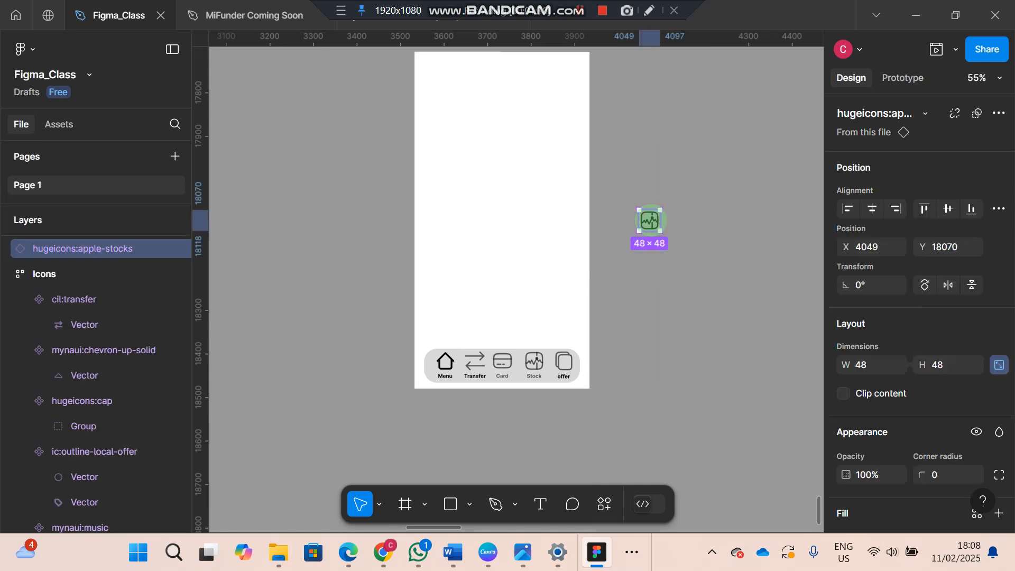
key(shift+a)
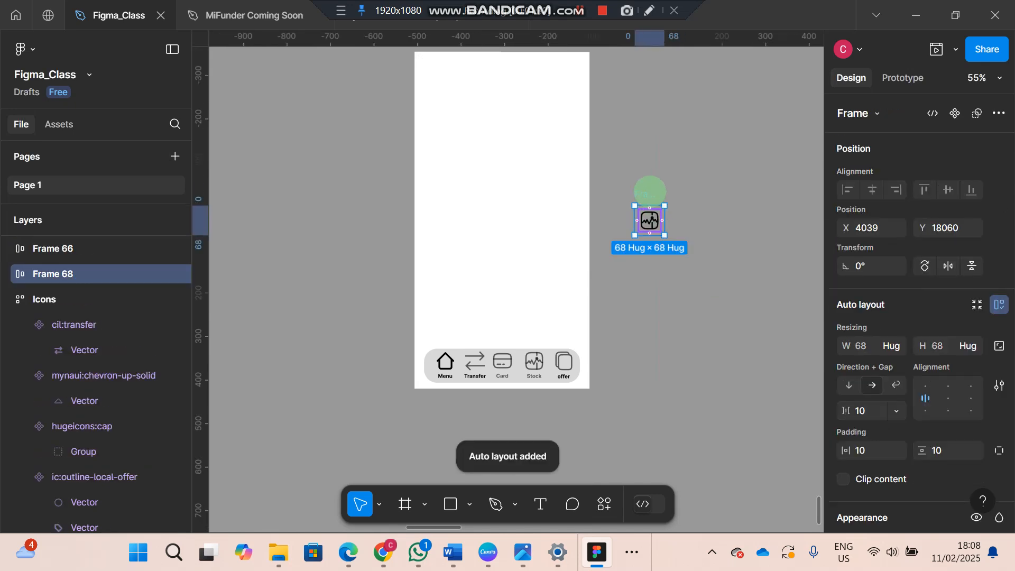
click(640, 194)
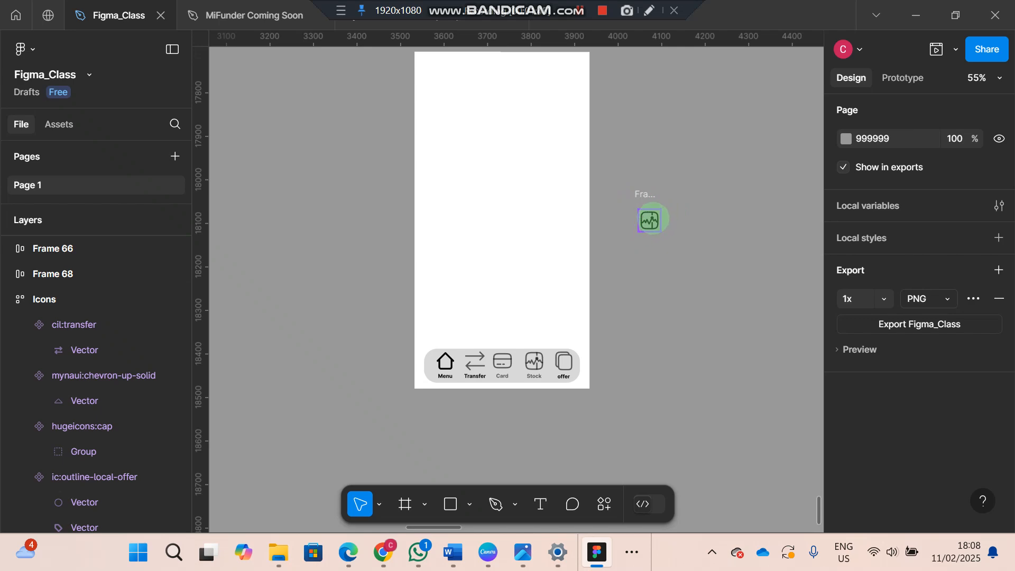
click(653, 218)
key(Escape)
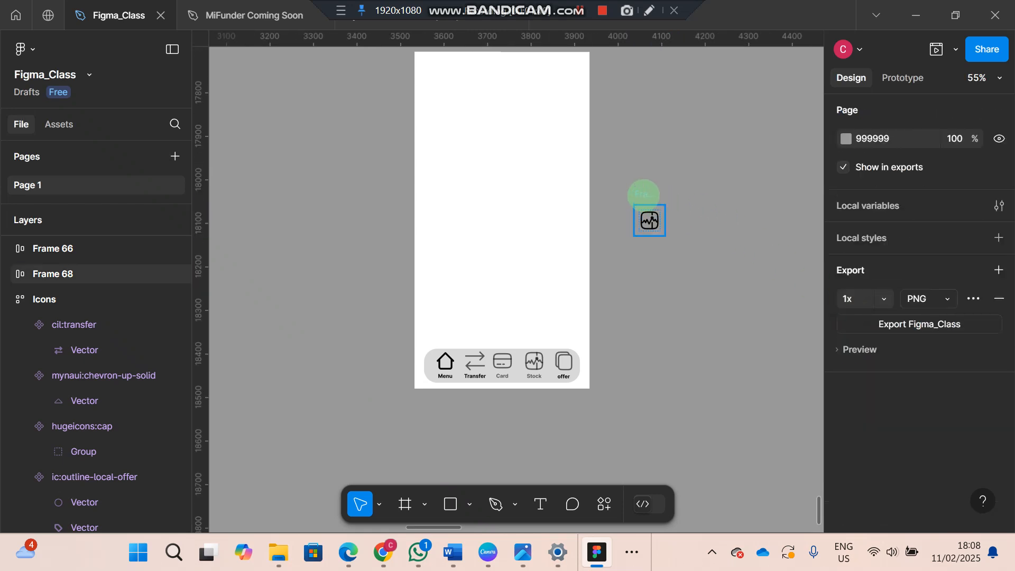
Set the icon frame's horizontal and vertical padding to 12
click(644, 195)
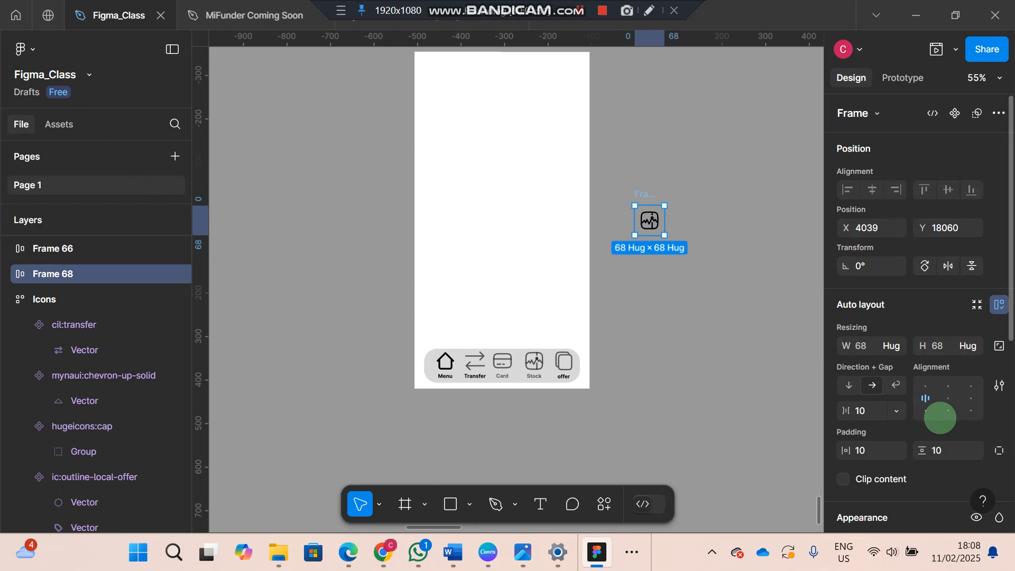
scroll(940, 417, down, 2)
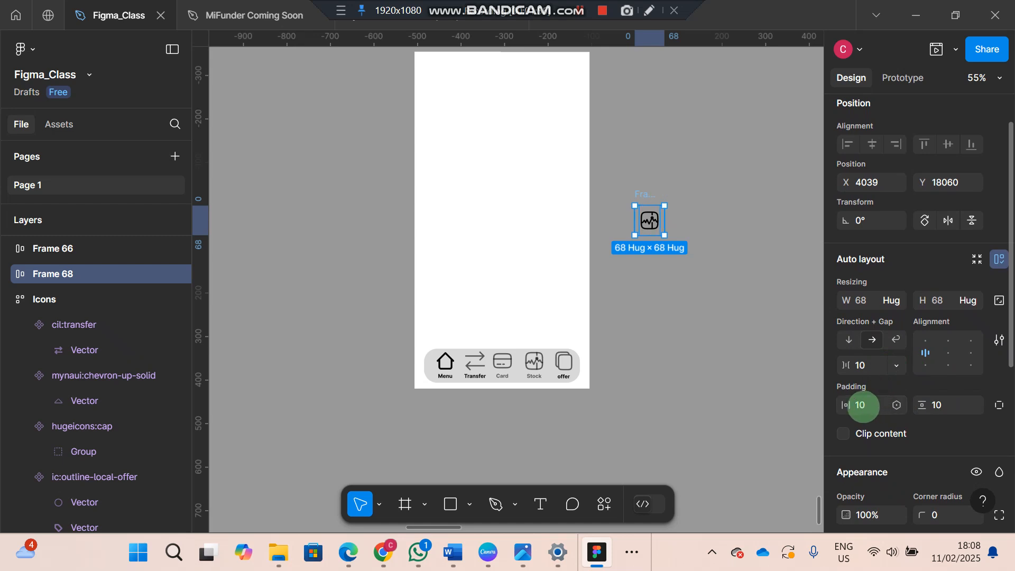
click(863, 406)
text(12)
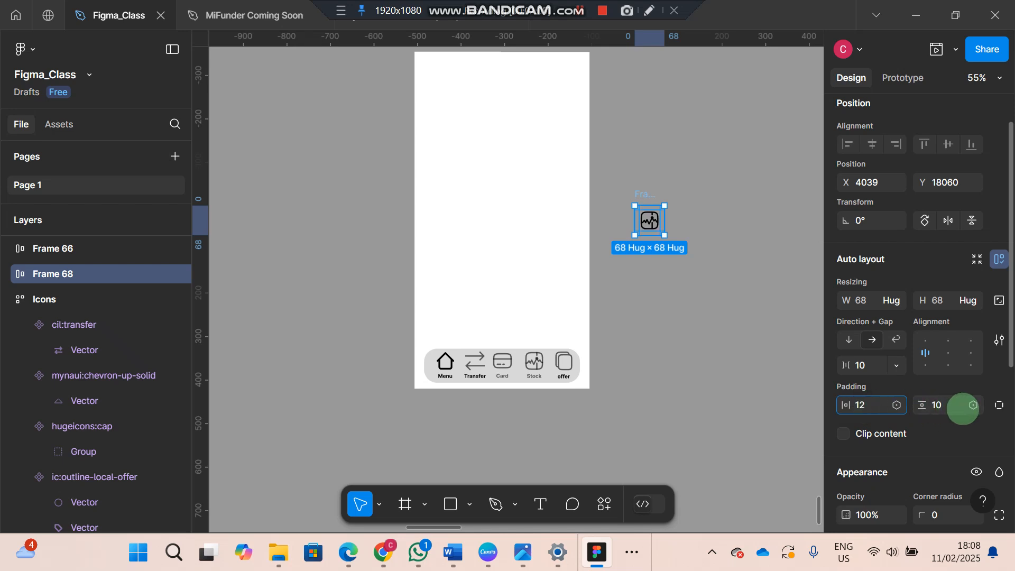
click(941, 405)
text(12)
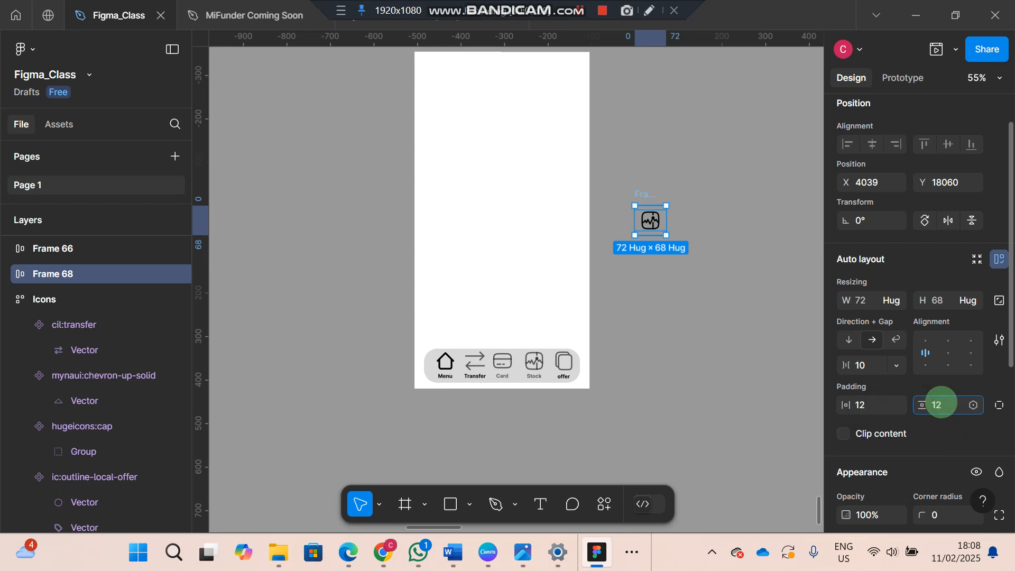
click(739, 302)
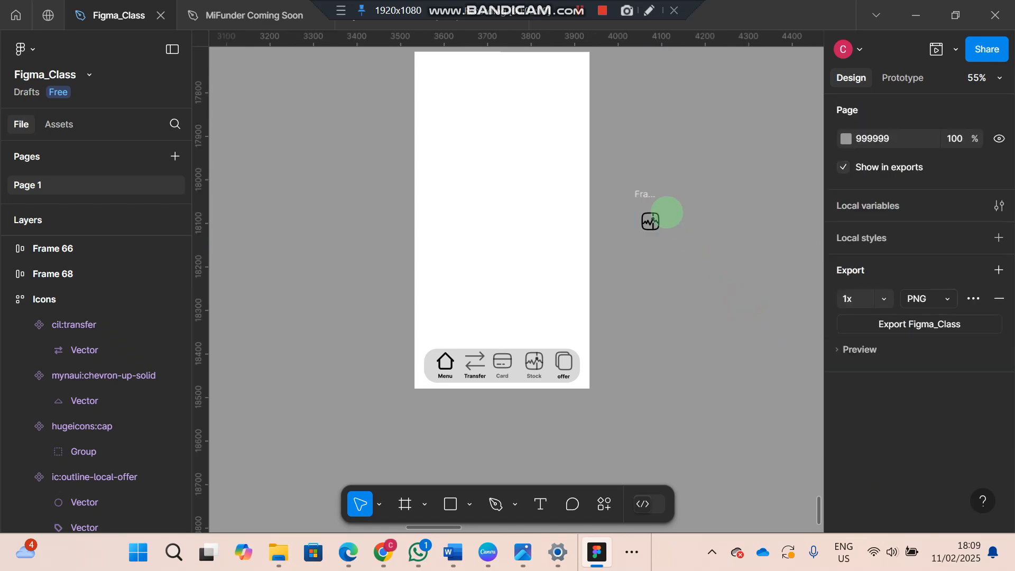
Set the icon frame's corner radius to 72 and add a white FFFFFF fill
click(645, 193)
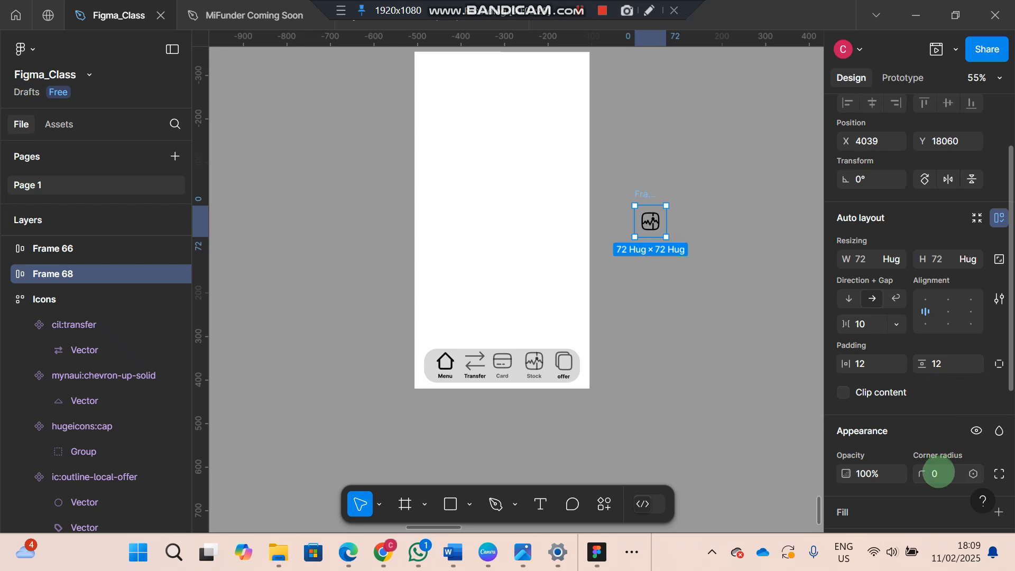
click(937, 473)
text(72)
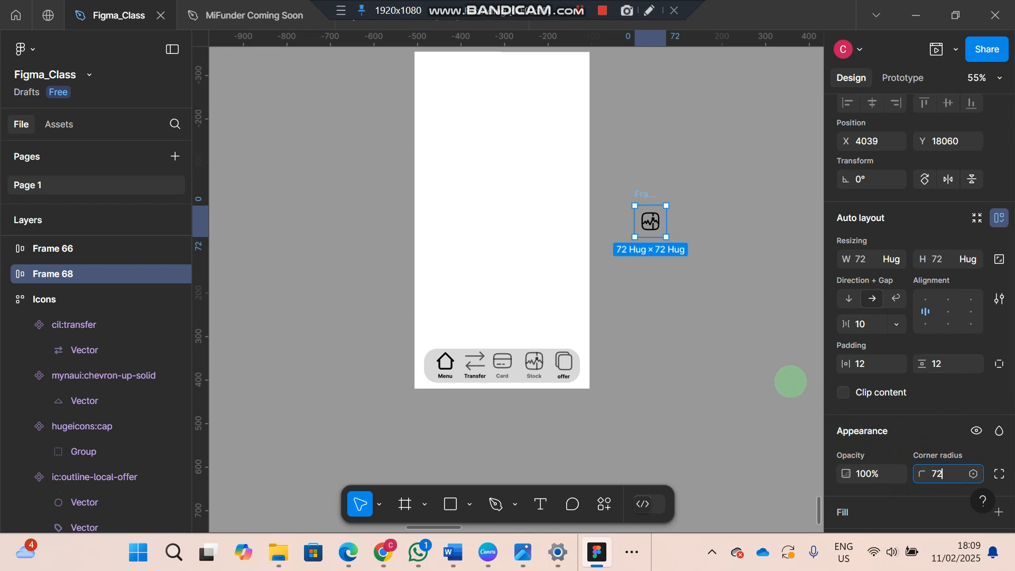
click(789, 378)
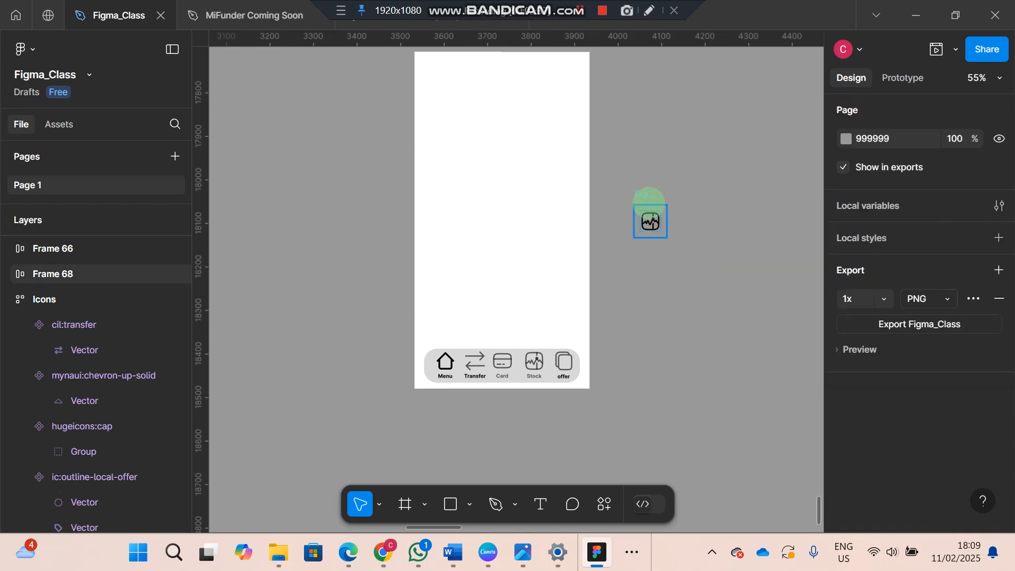
click(649, 201)
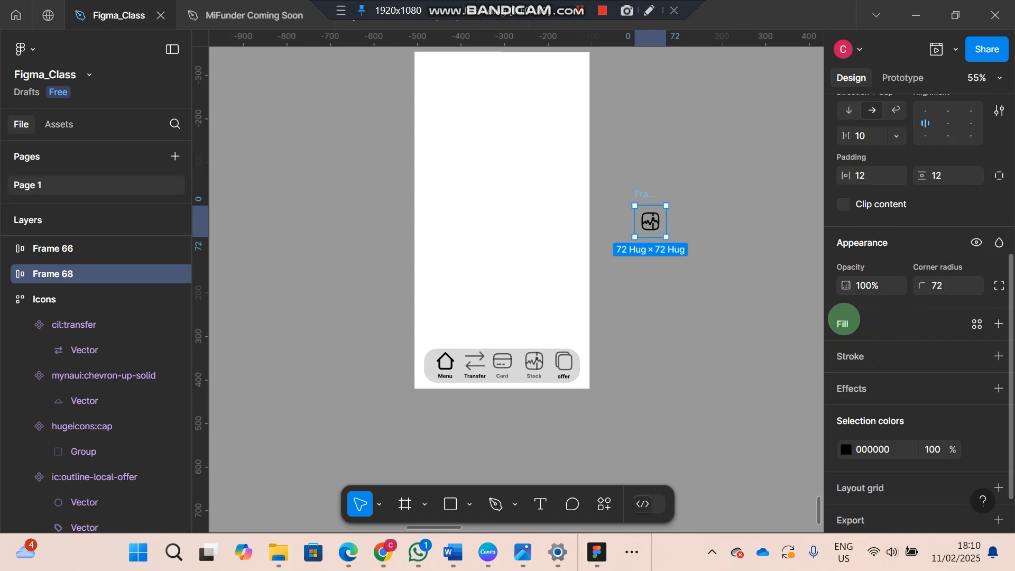
click(843, 321)
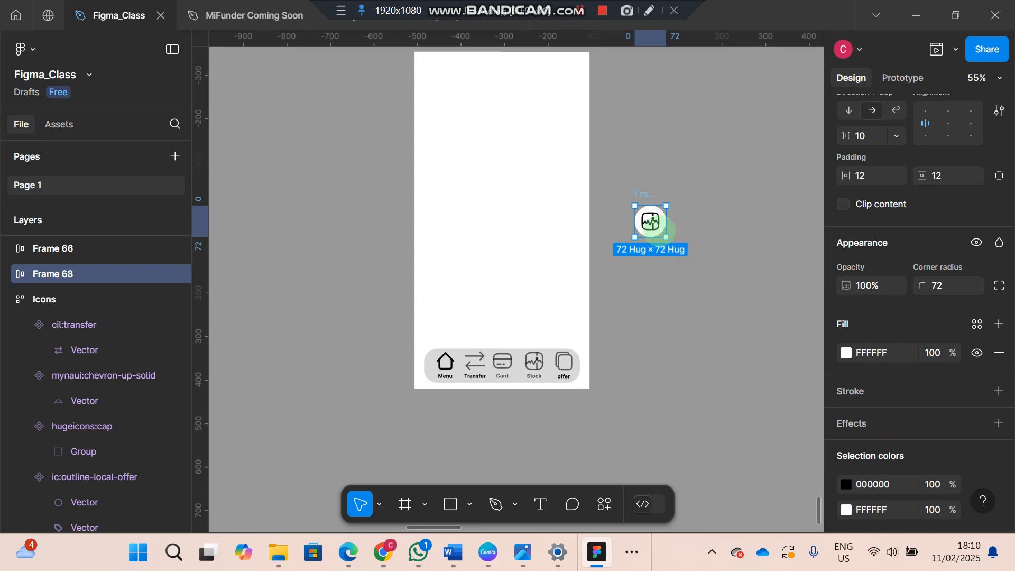
Recolor the stocks icon to F5F5F5 and its circular background to black 000000
click(657, 226)
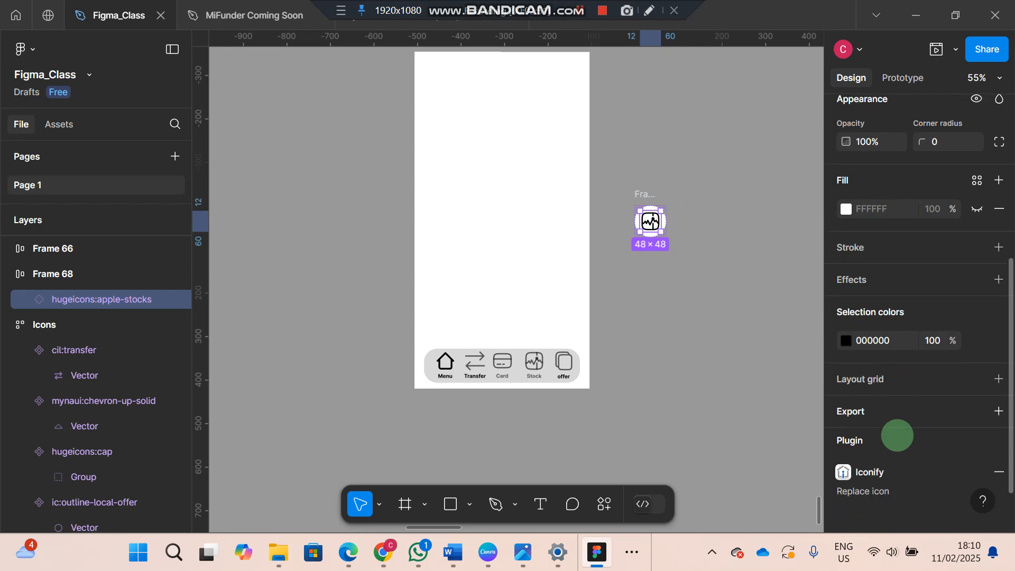
scroll(897, 436, down, 1)
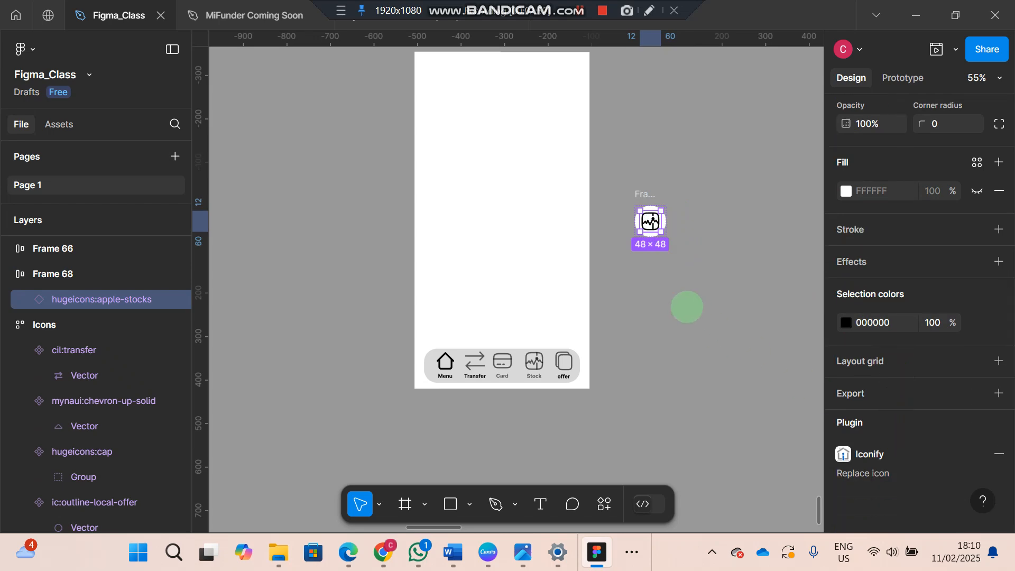
click(645, 195)
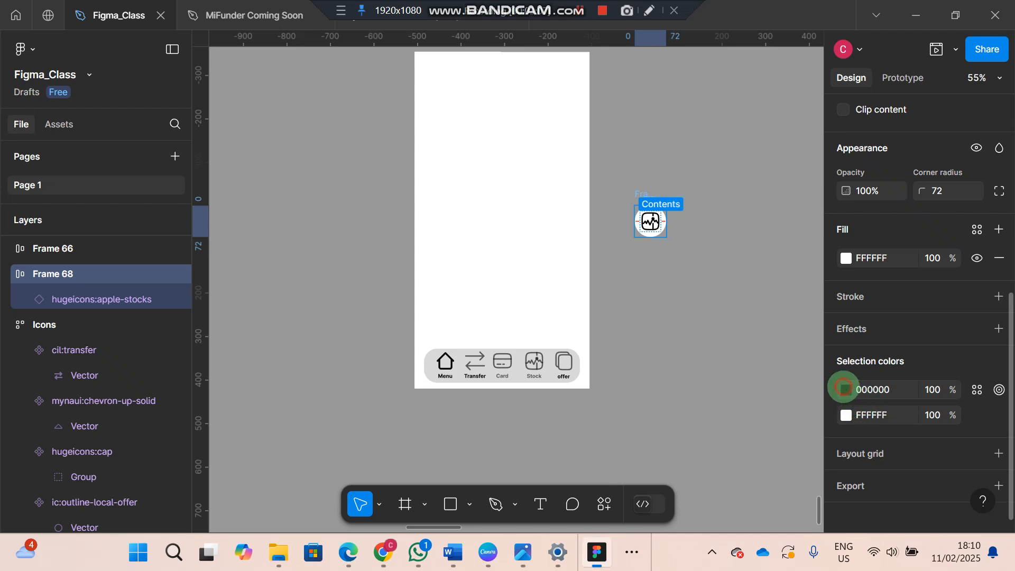
click(846, 389)
click(729, 453)
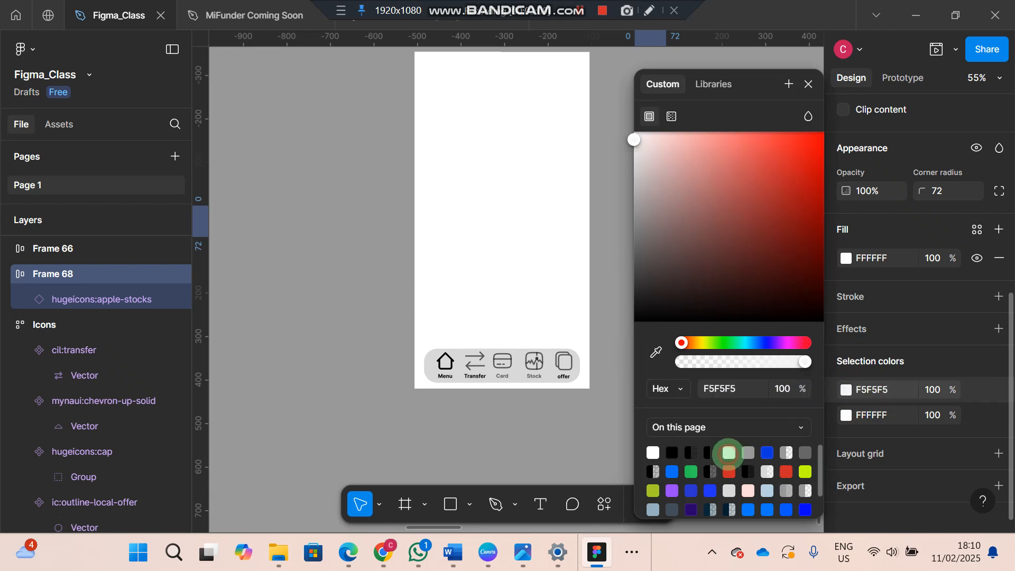
click(846, 416)
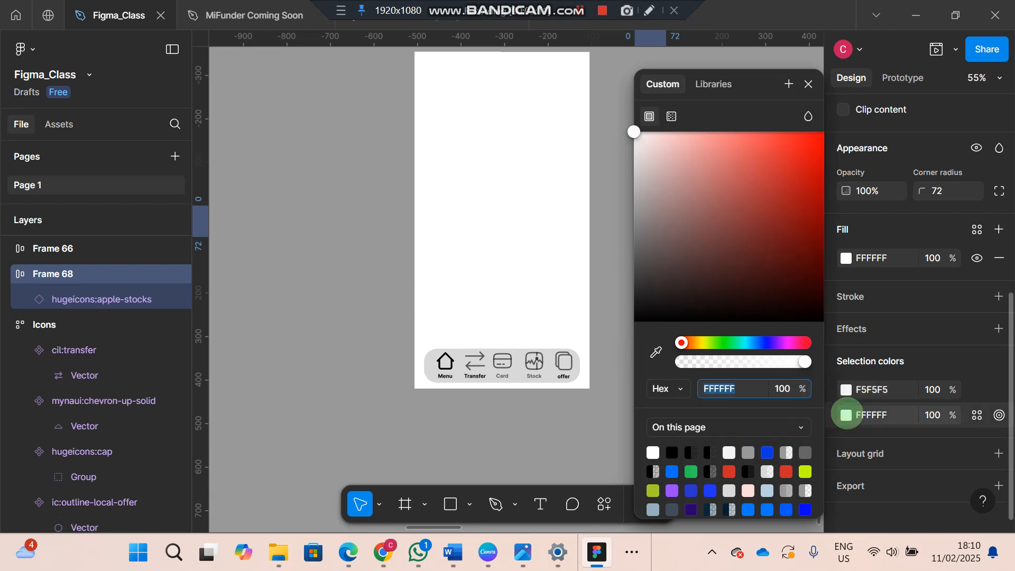
click(674, 451)
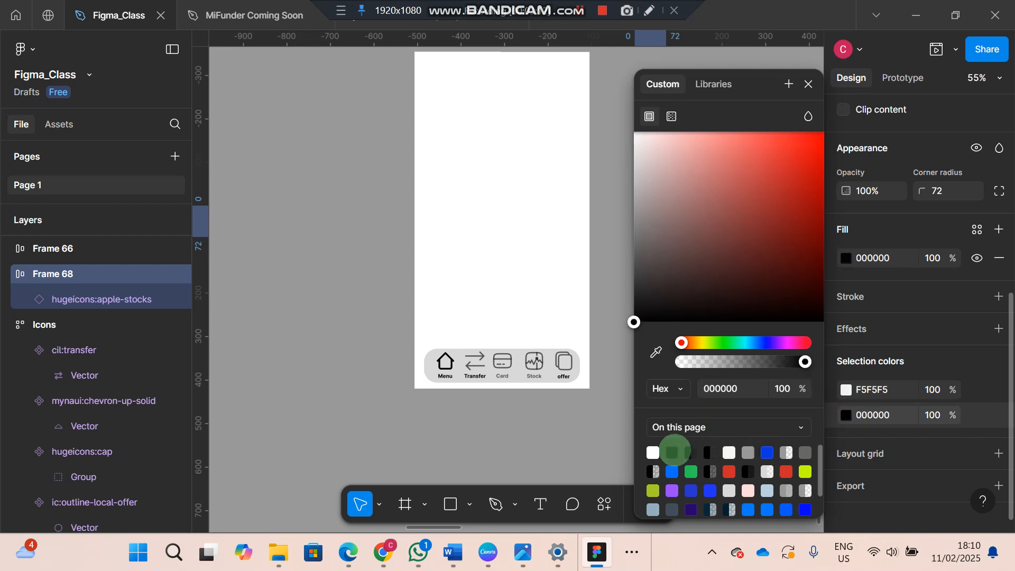
click(598, 280)
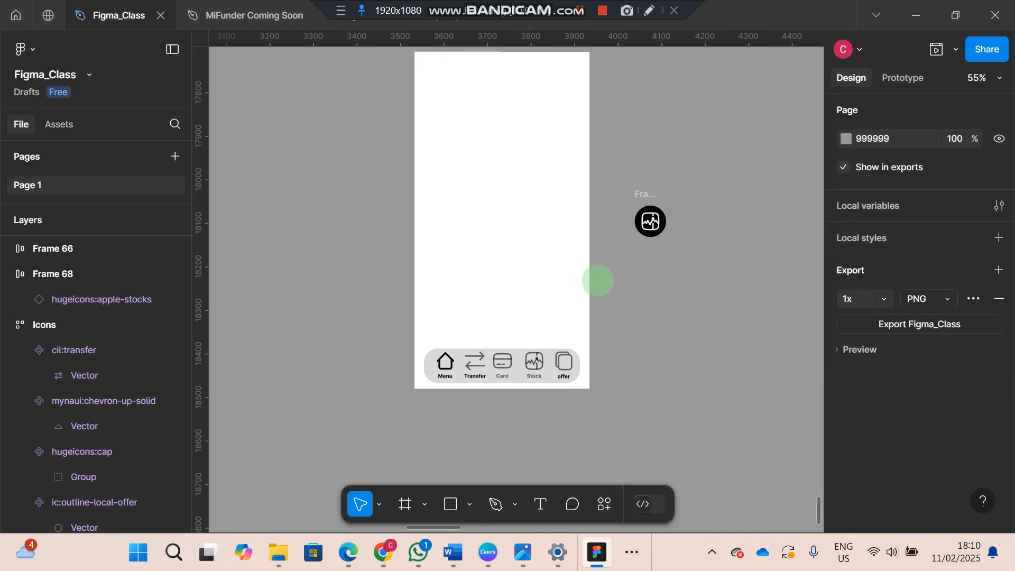
Duplicate the black circular stocks icon frame and place the copy just to the right of the original
scroll(418, 249, left, 20)
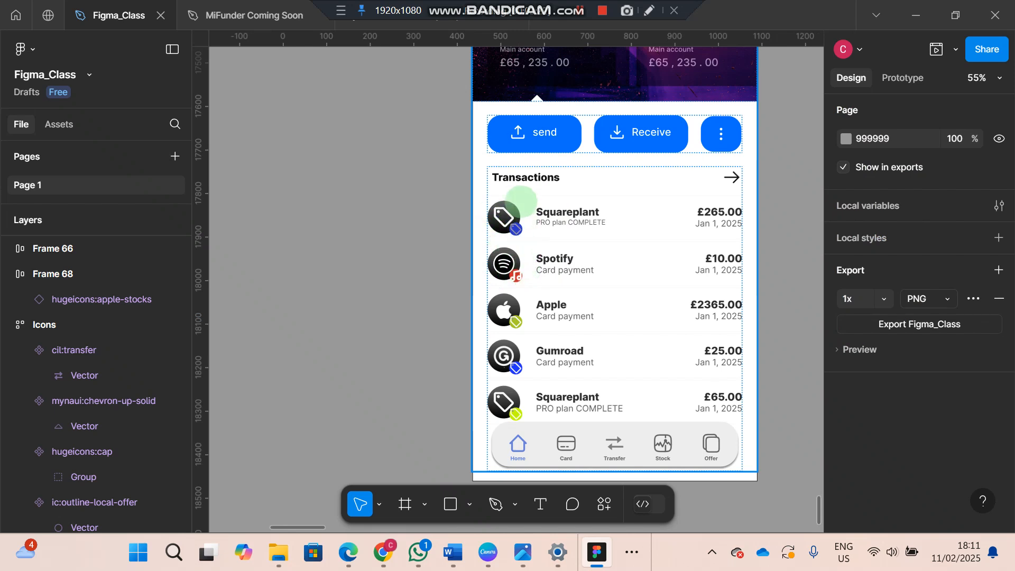
scroll(537, 247, right, 20)
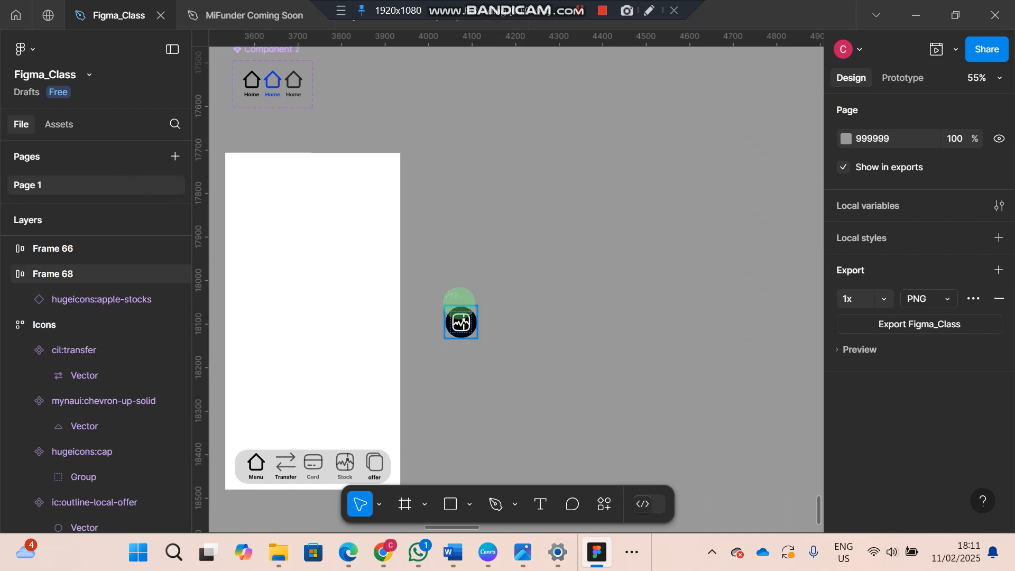
click(455, 294)
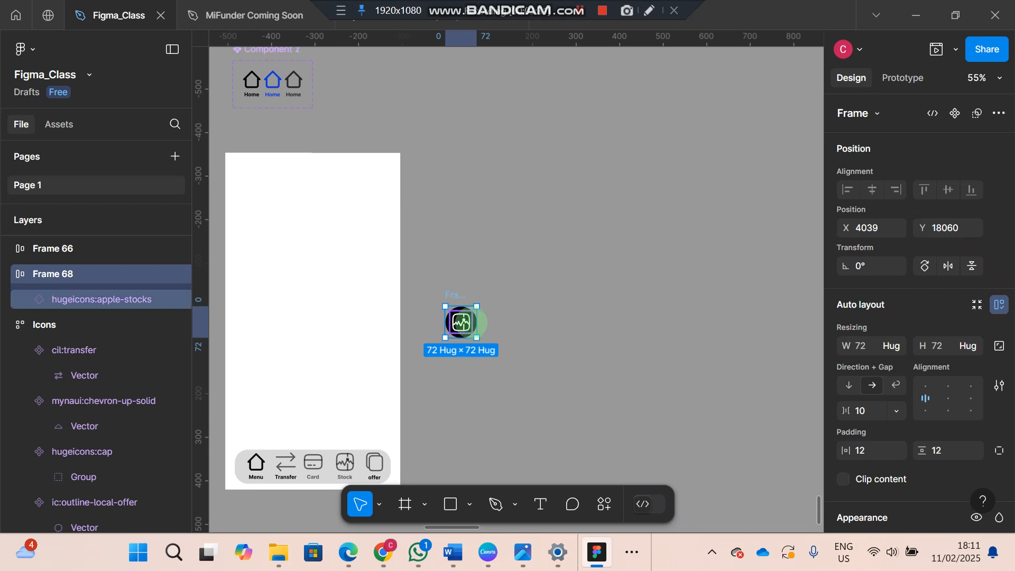
drag(479, 322, 505, 327)
key(Escape)
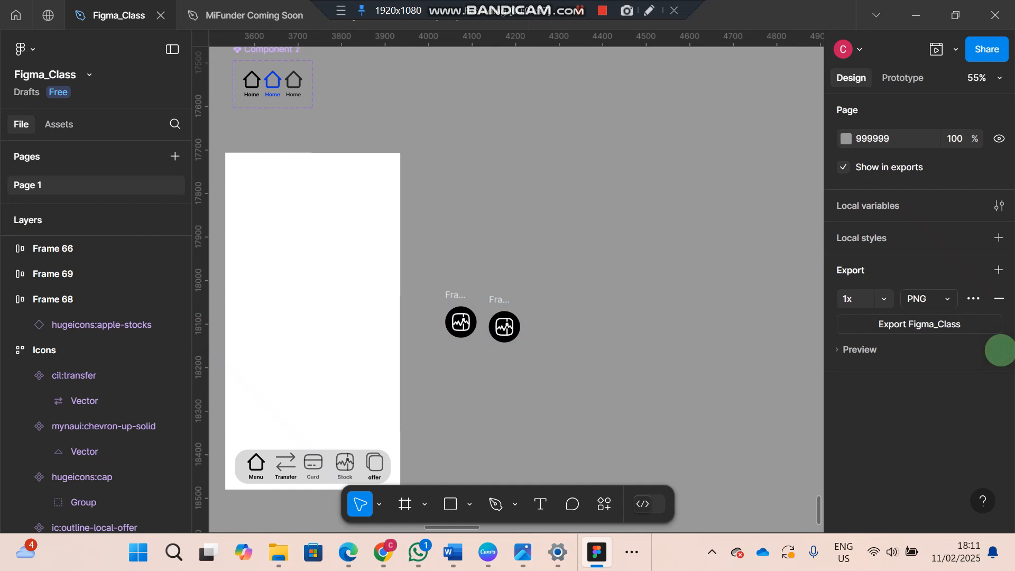
Lock the aspect ratio of the duplicated icon frame to fix its size at 72 × 72, and try to scale it from a corner
click(504, 301)
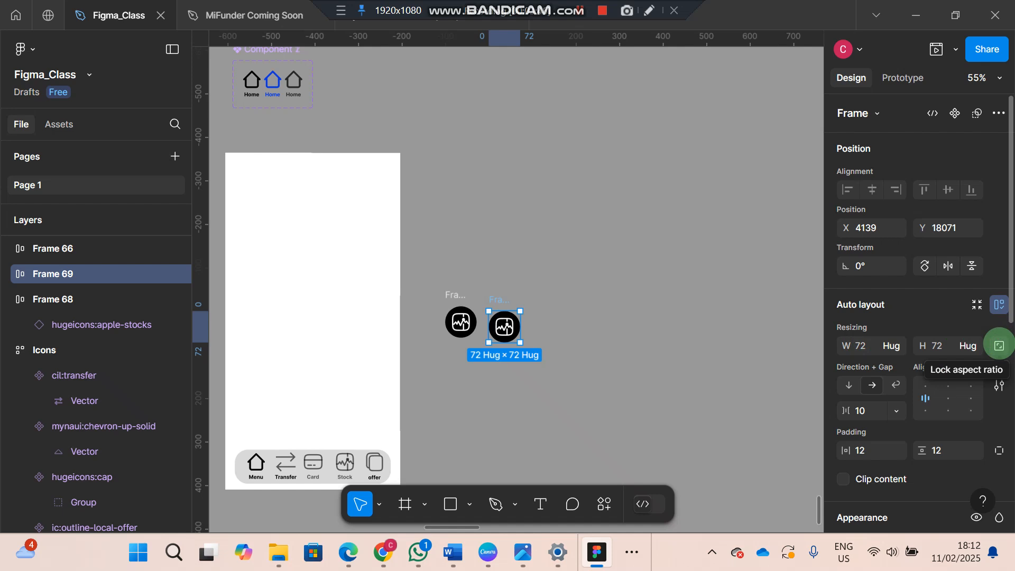
click(999, 345)
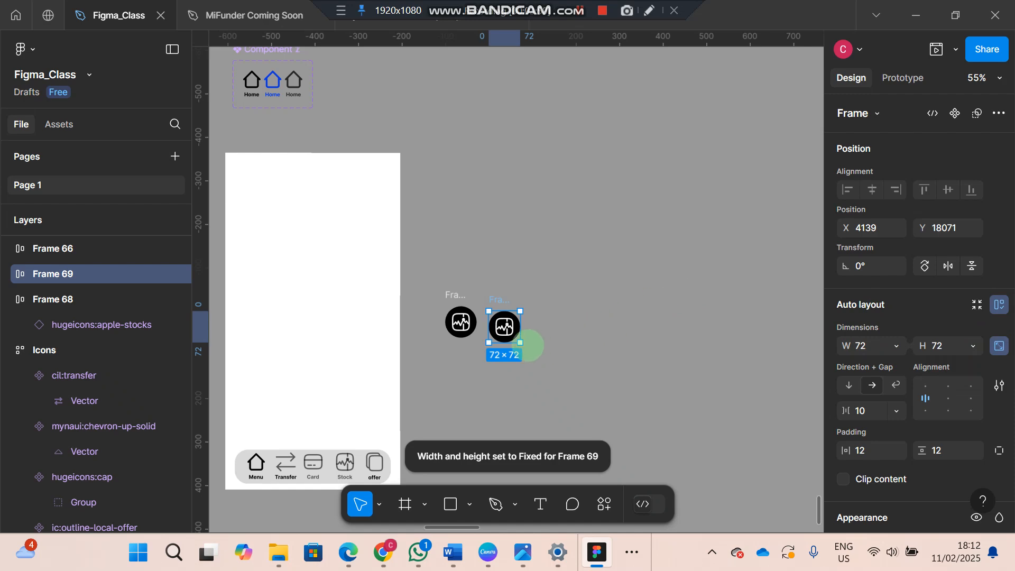
drag(521, 345, 520, 343)
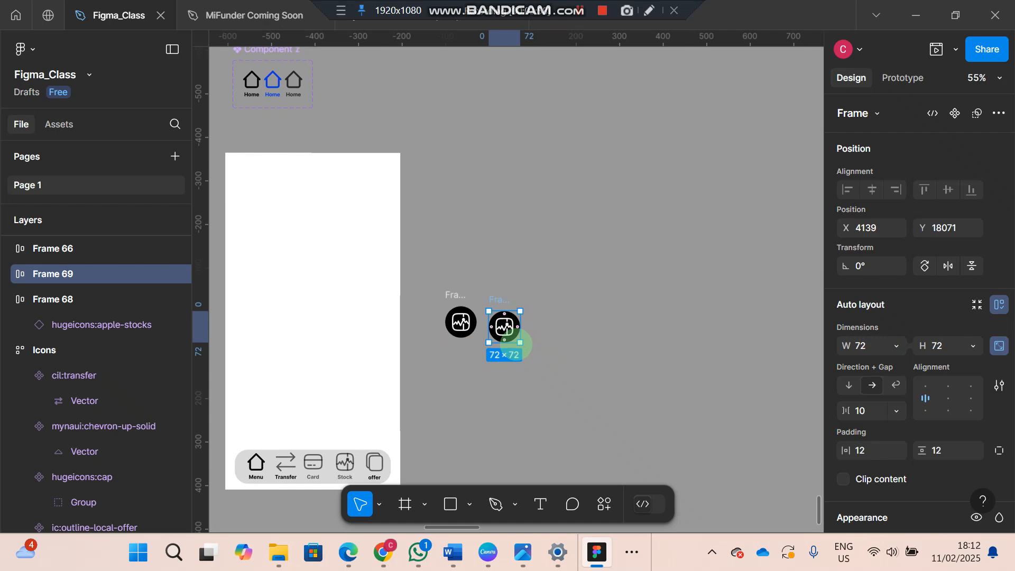
click(691, 383)
Set the duplicated icon frame's horizontal and vertical padding to 4
click(517, 305)
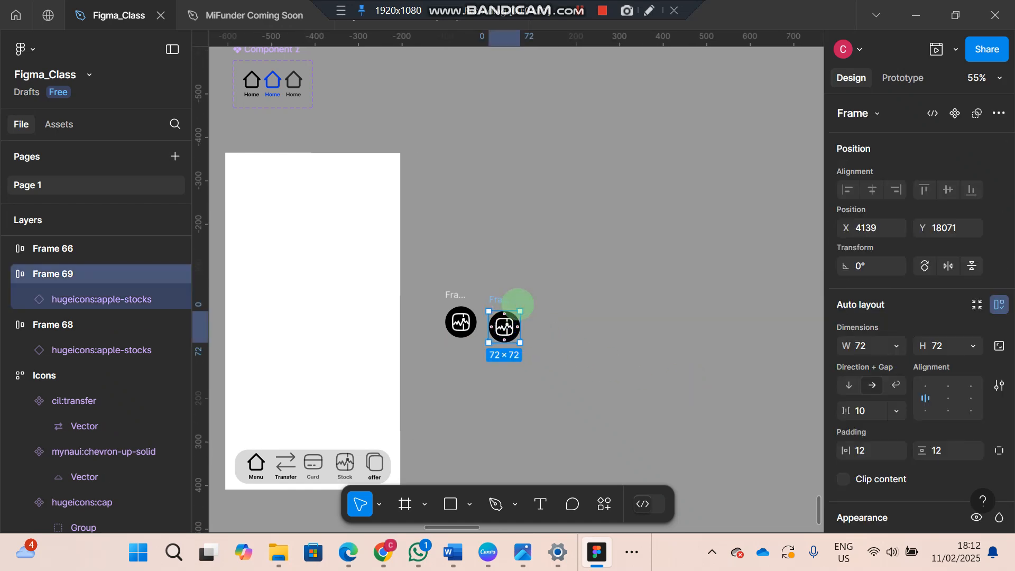
click(866, 450)
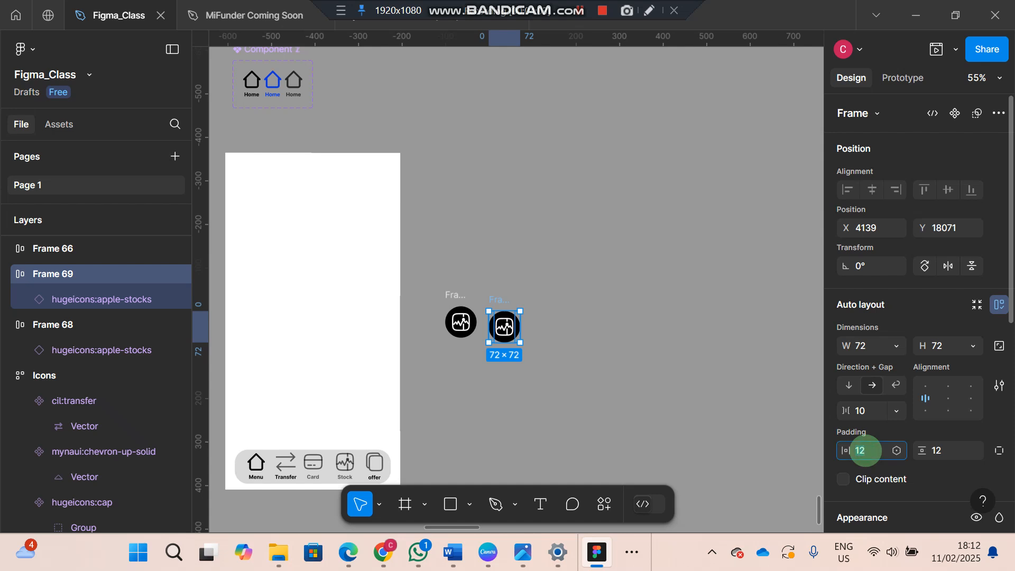
text(4)
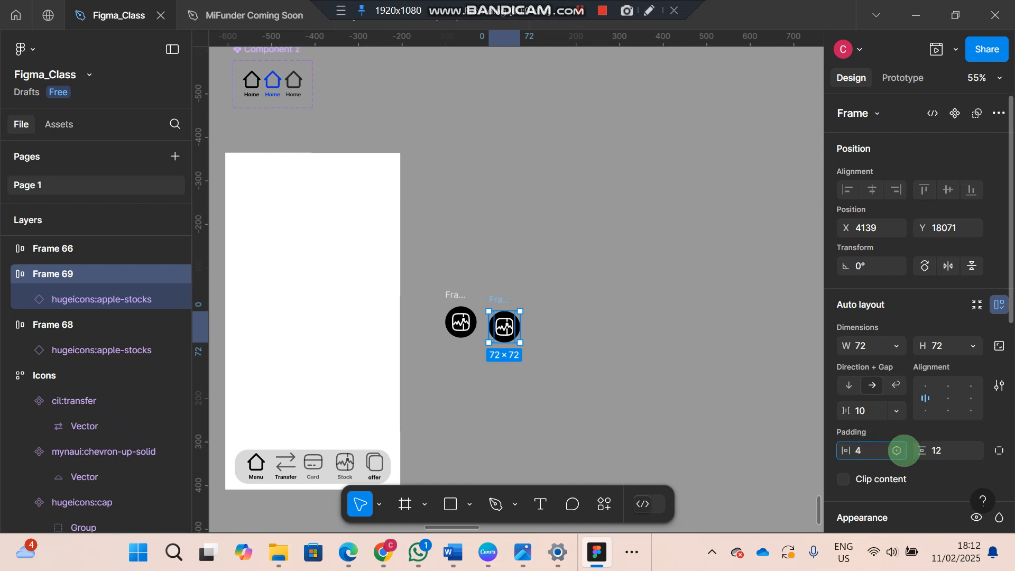
click(938, 453)
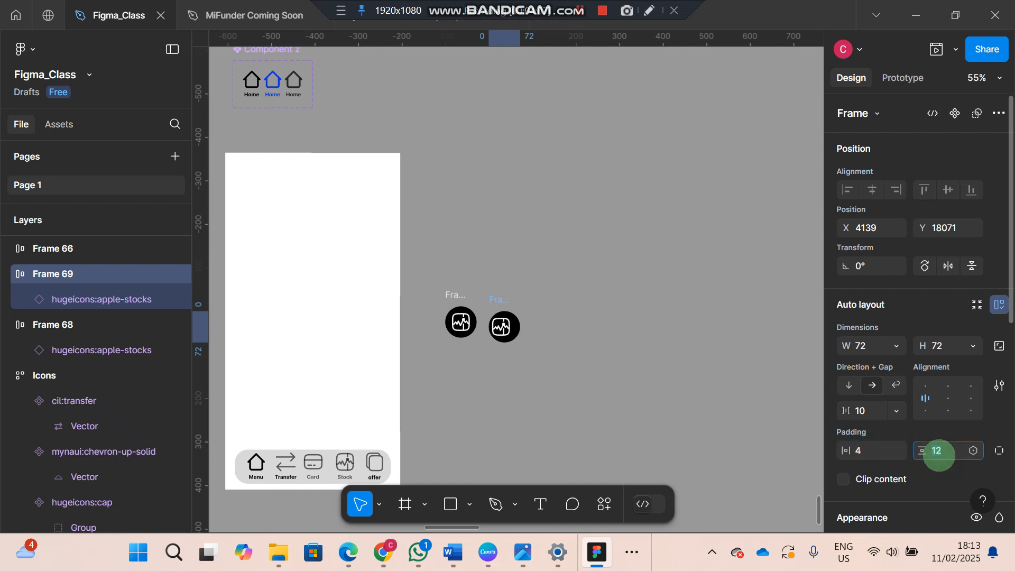
click(691, 410)
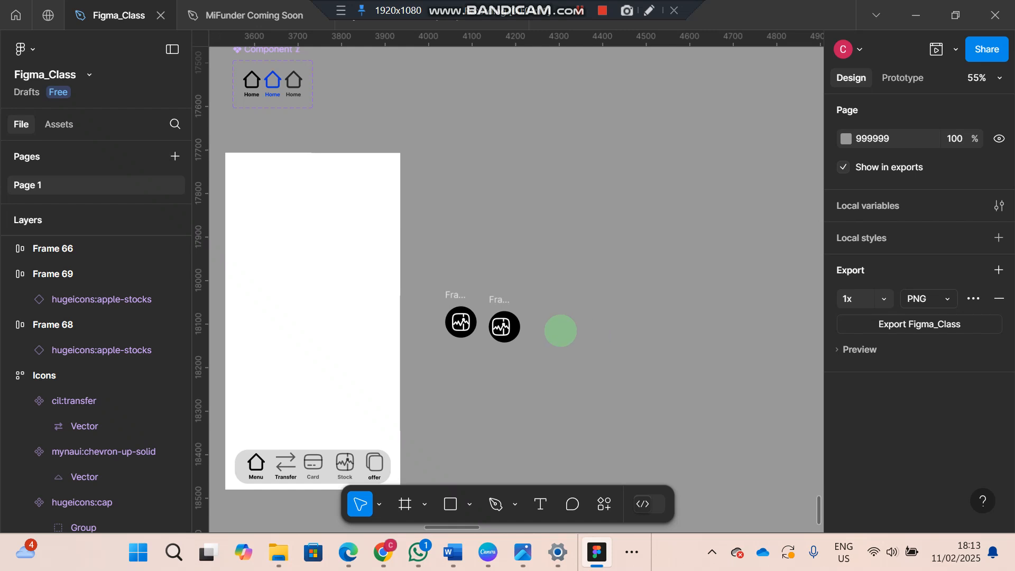
Center the stocks icon within the duplicated frame using the auto layout alignment
click(497, 297)
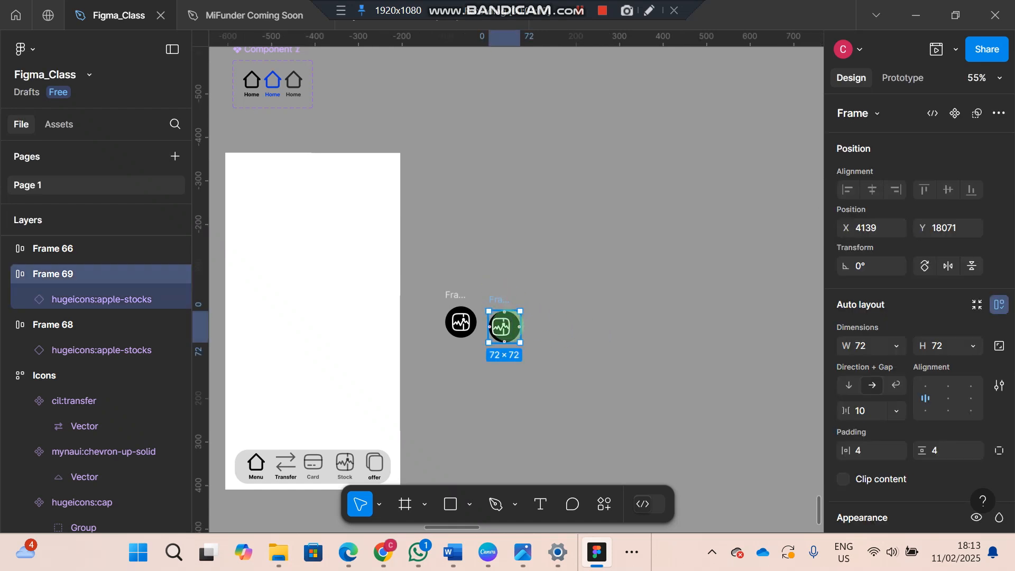
click(502, 328)
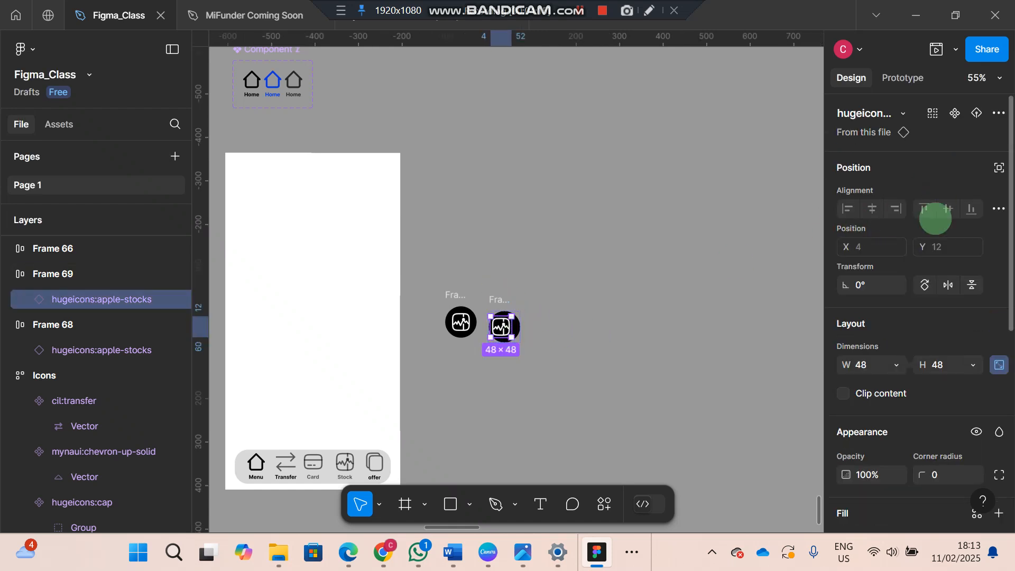
scroll(909, 423, down, 7)
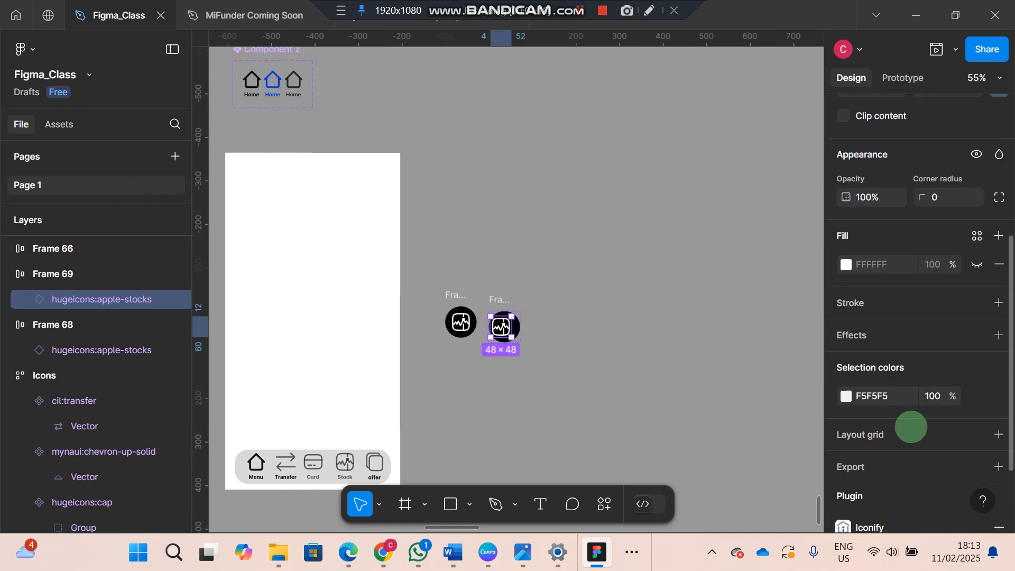
key(shift+Return)
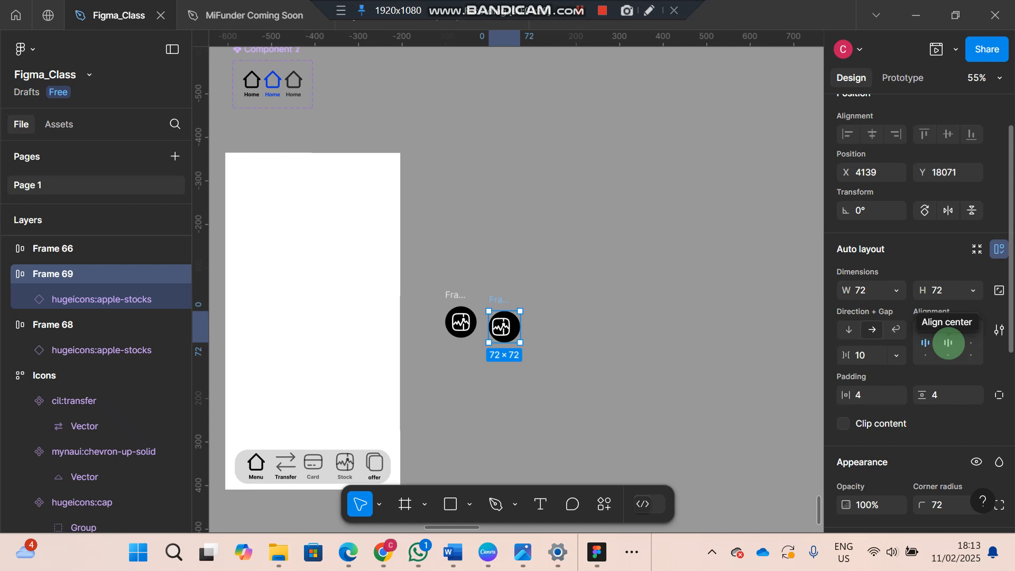
click(948, 343)
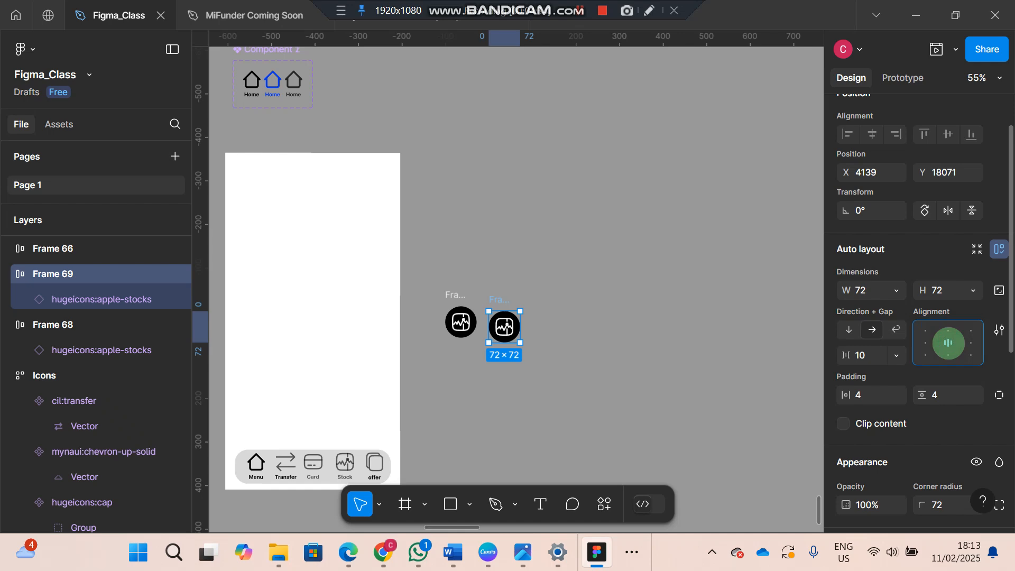
click(821, 339)
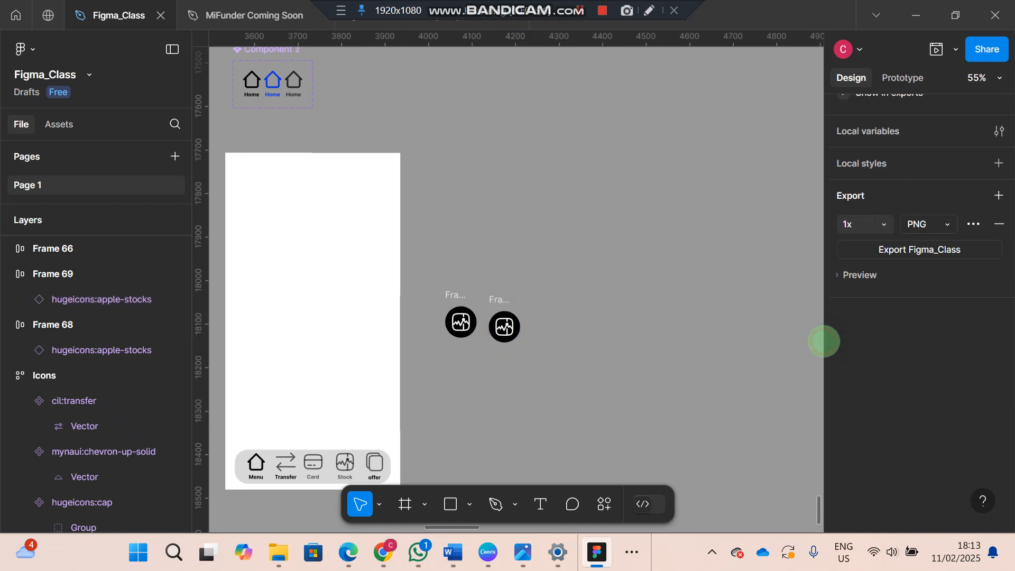
Resize the stocks icon inside the duplicated frame to 25 × 25
click(504, 327)
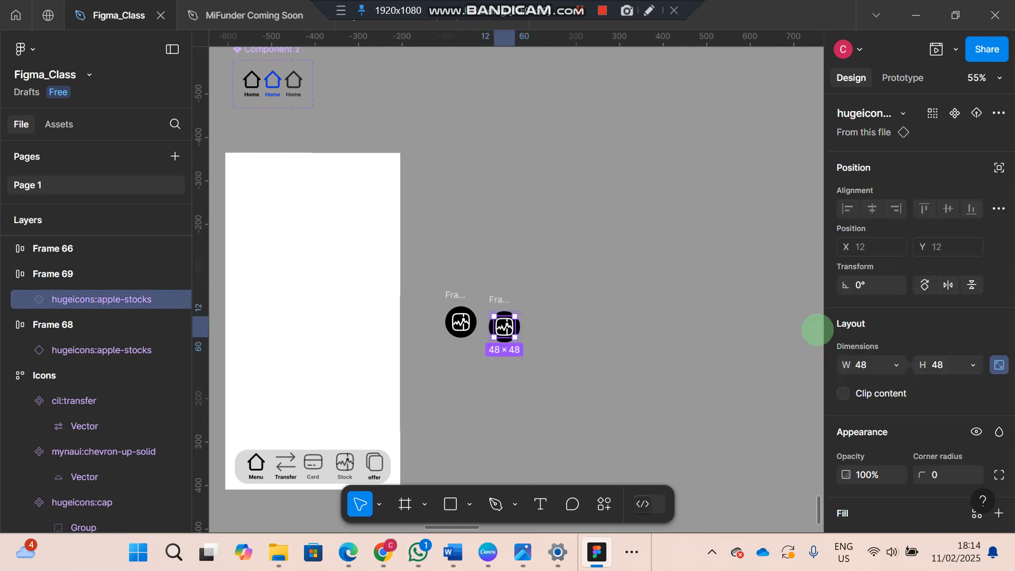
click(866, 365)
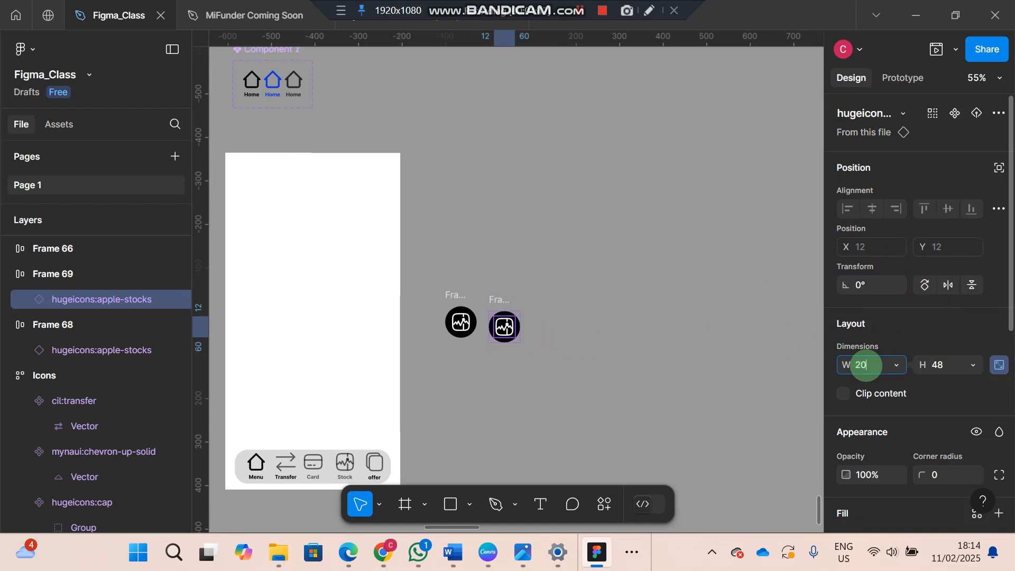
click(945, 363)
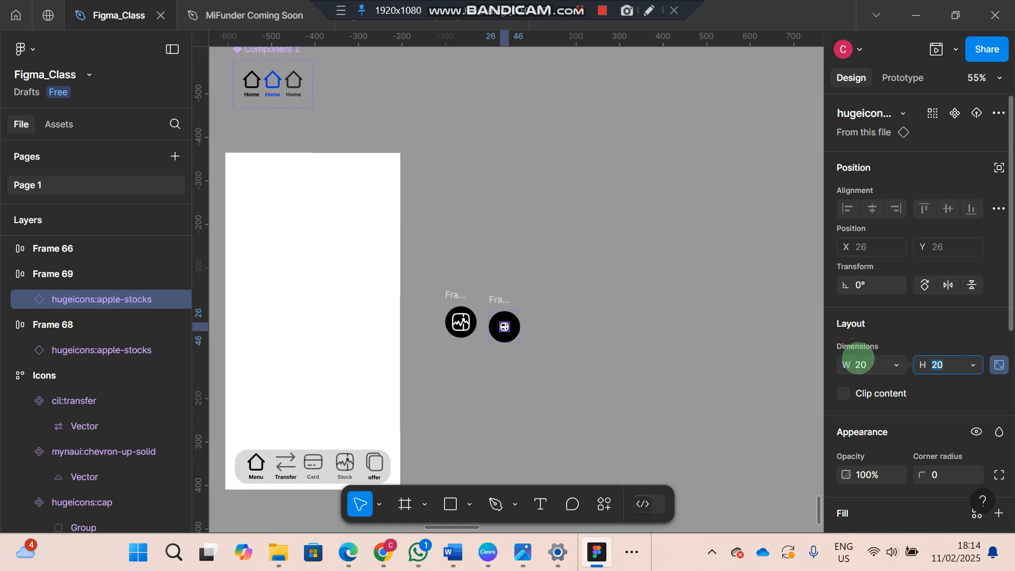
text(48)
key(Return)
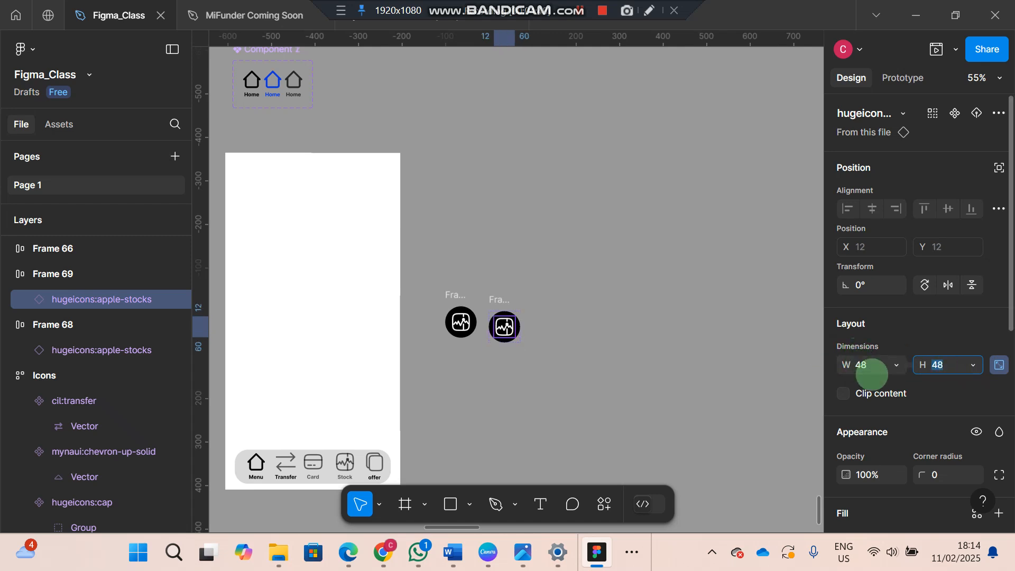
click(867, 365)
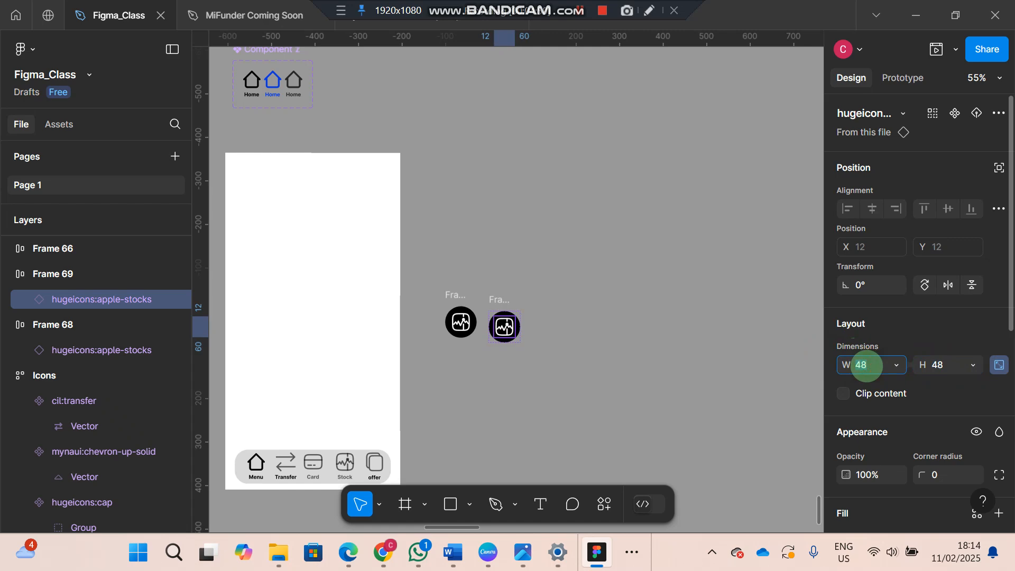
text(25)
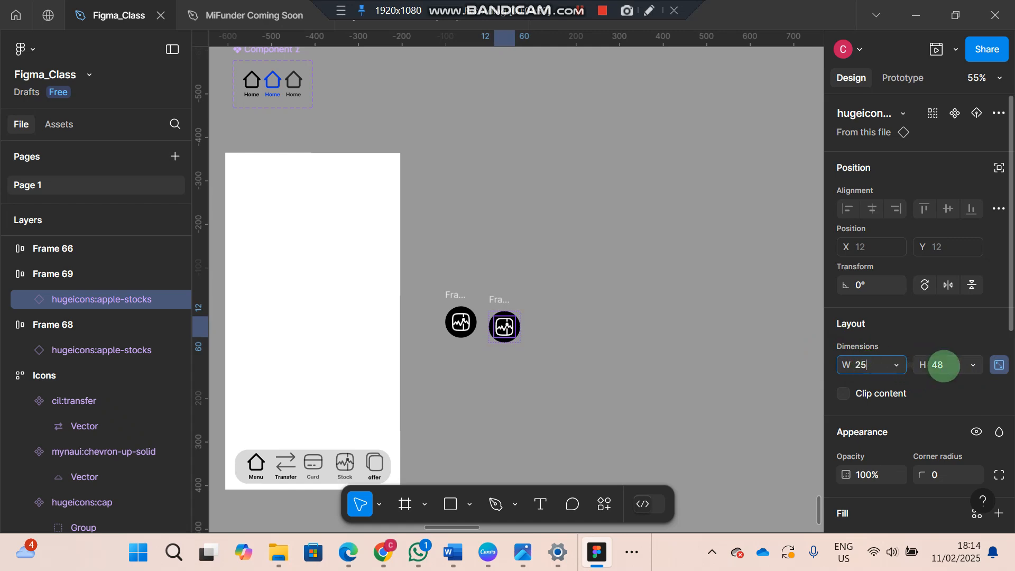
click(944, 365)
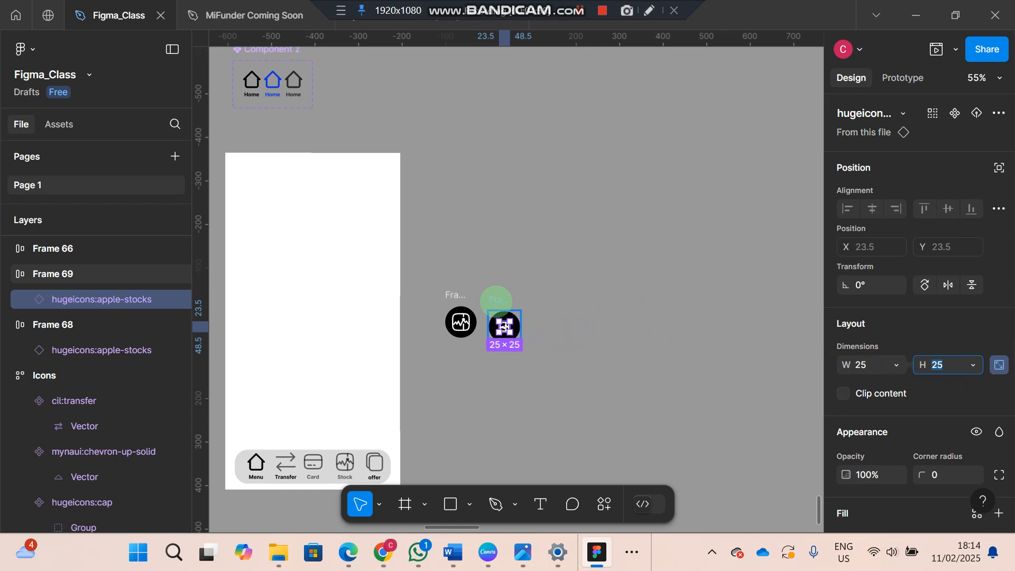
click(741, 333)
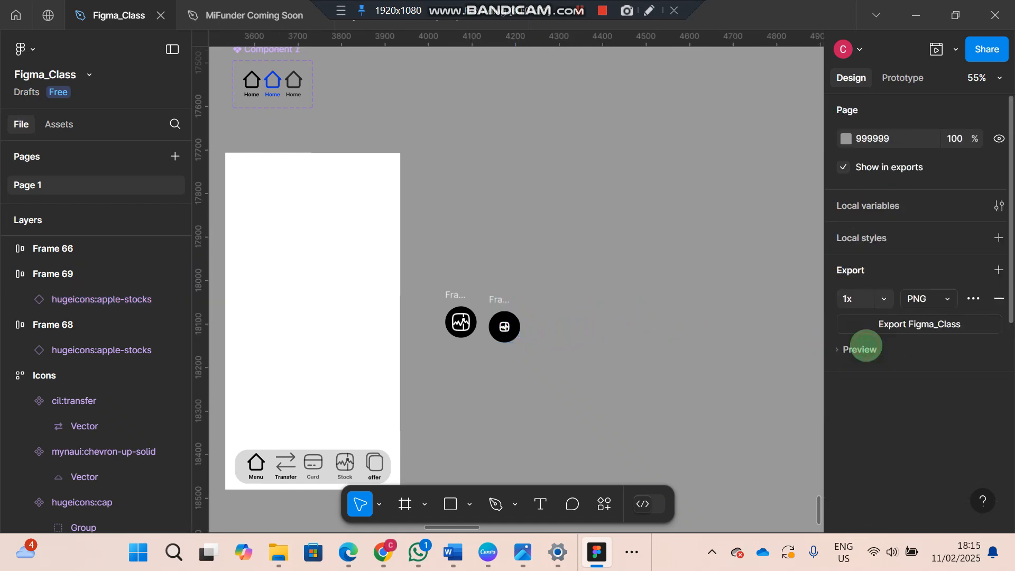
Set the duplicated icon frame's auto layout gap to 2 and its dimensions to 35 × 35
click(501, 299)
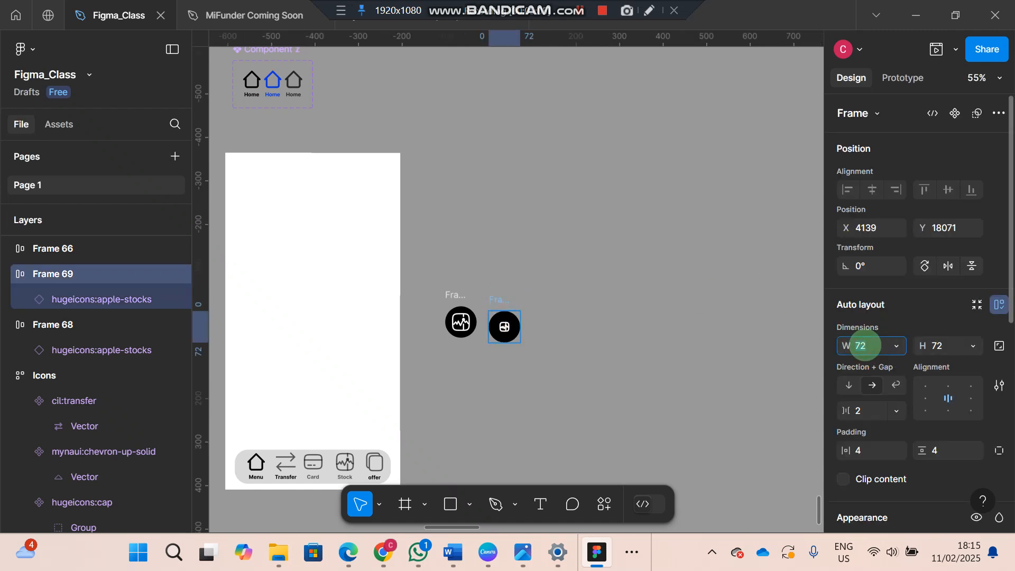
click(866, 345)
text(35)
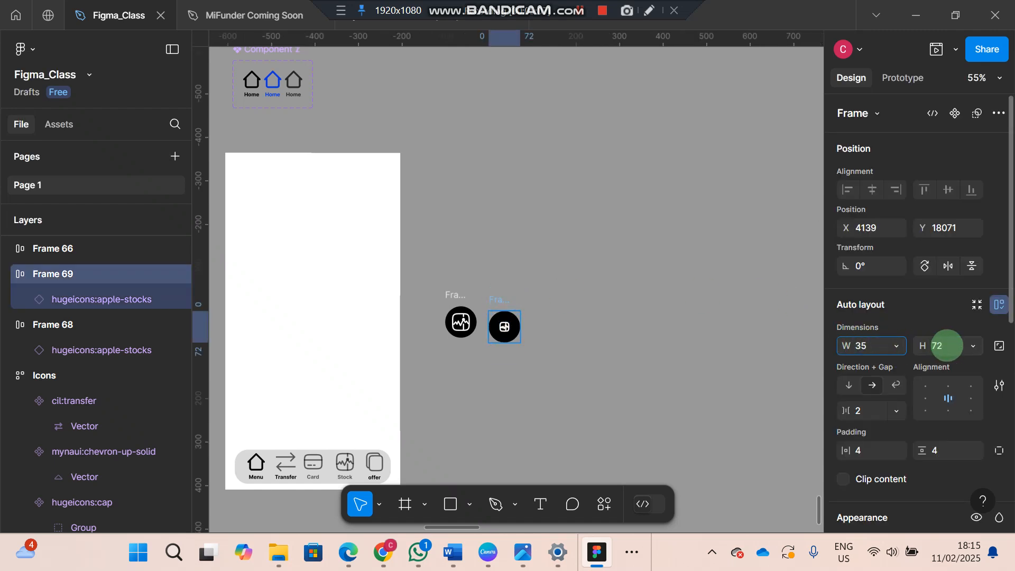
click(944, 346)
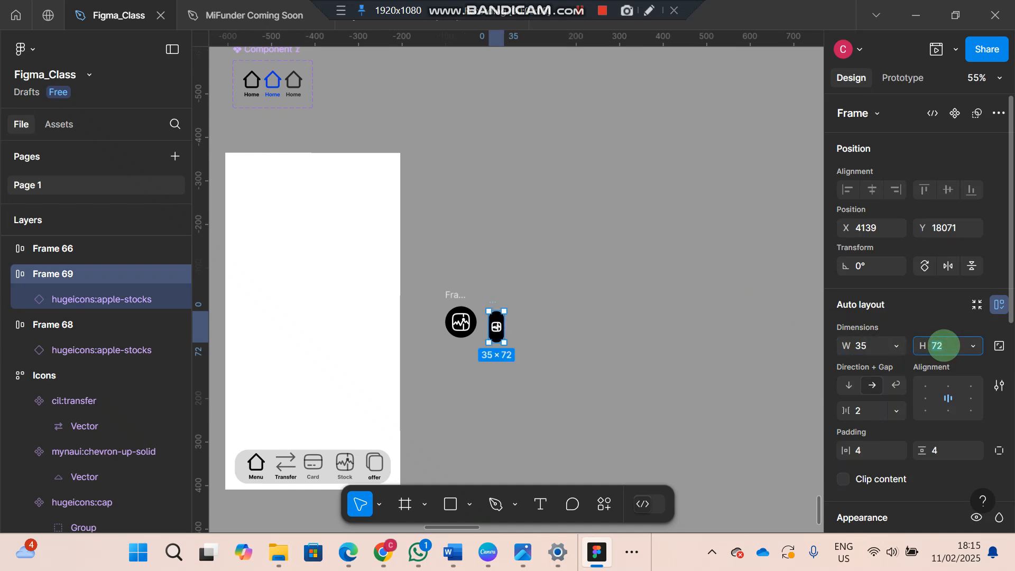
text(35)
key(Return)
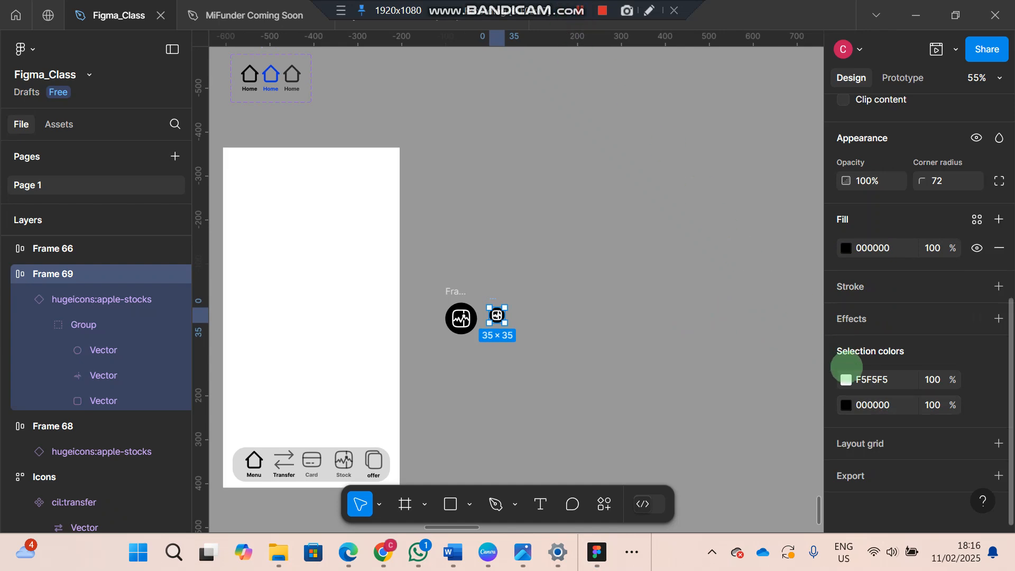
Recolor the small icon frame's black background to blue 0170FD
click(846, 405)
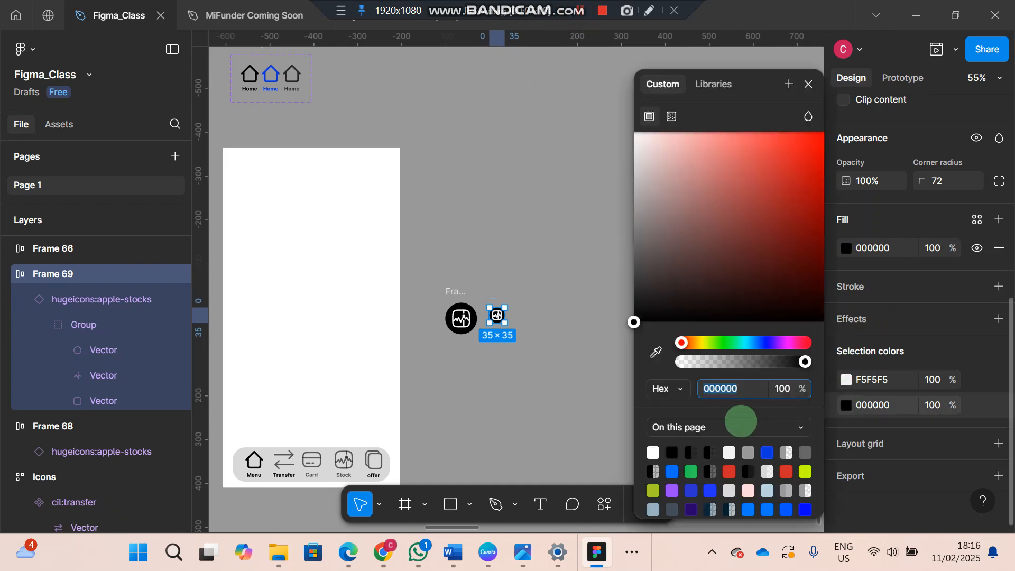
click(671, 471)
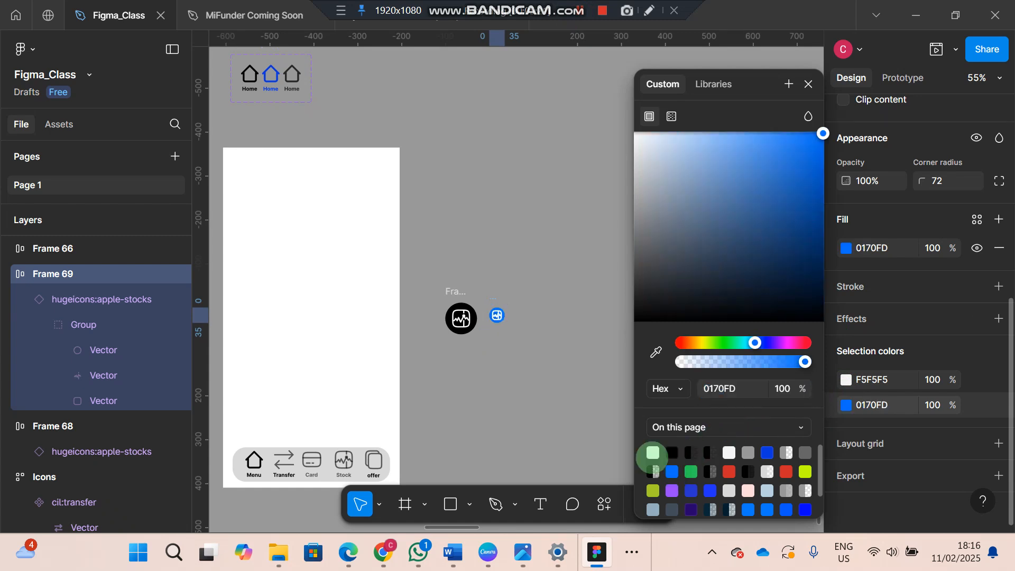
click(578, 411)
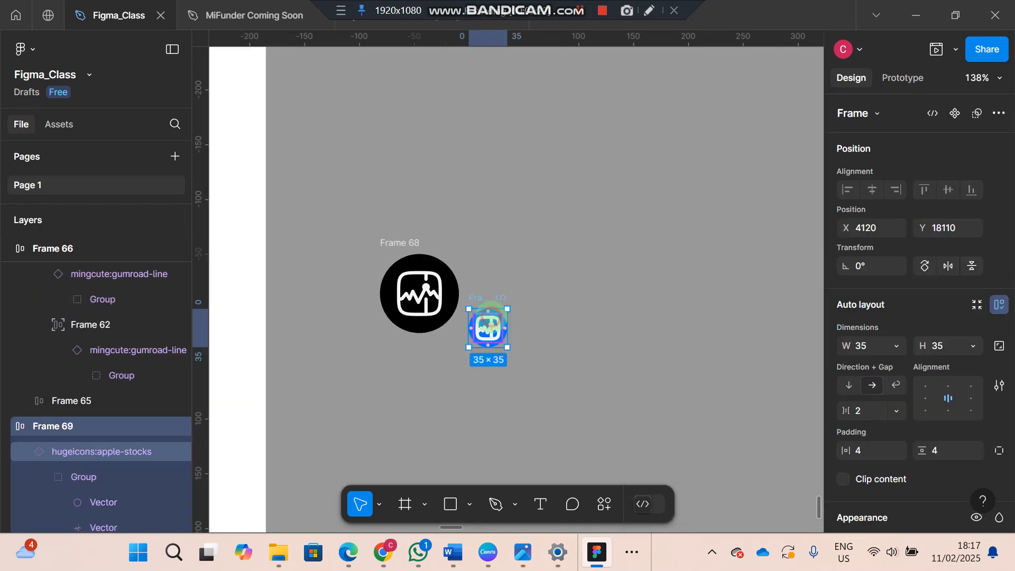
key(Escape)
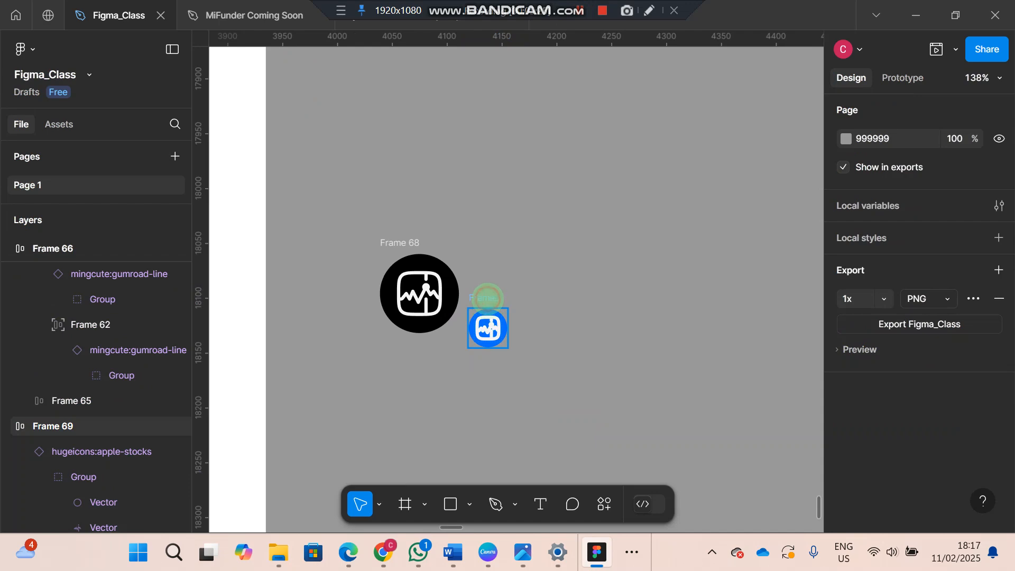
Nest the blue badge in the black icon frame, exclude it from auto layout, and place it over the lower-right edge at X 44, Y 54.5
click(486, 299)
drag(487, 328, 446, 306)
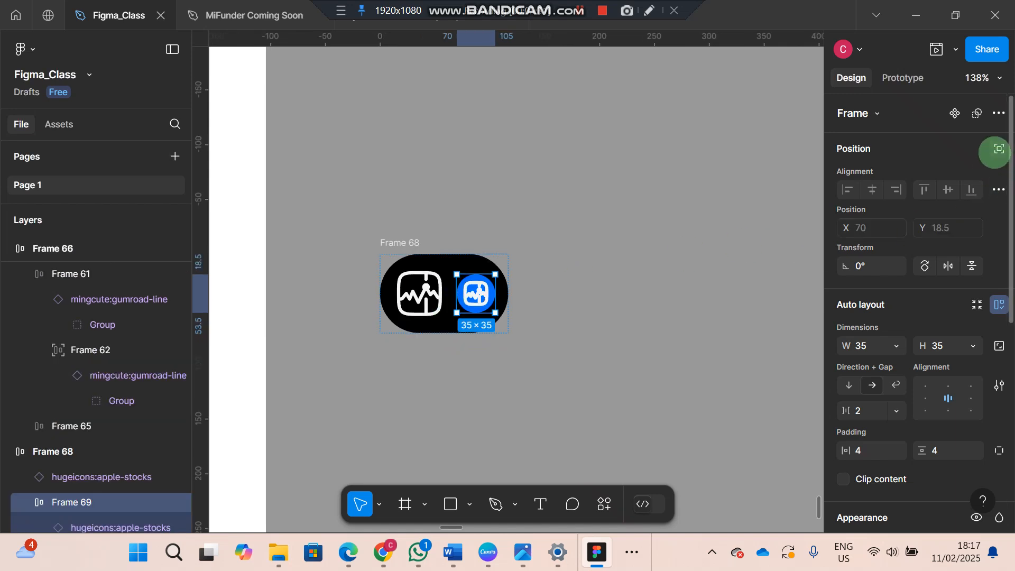
click(999, 149)
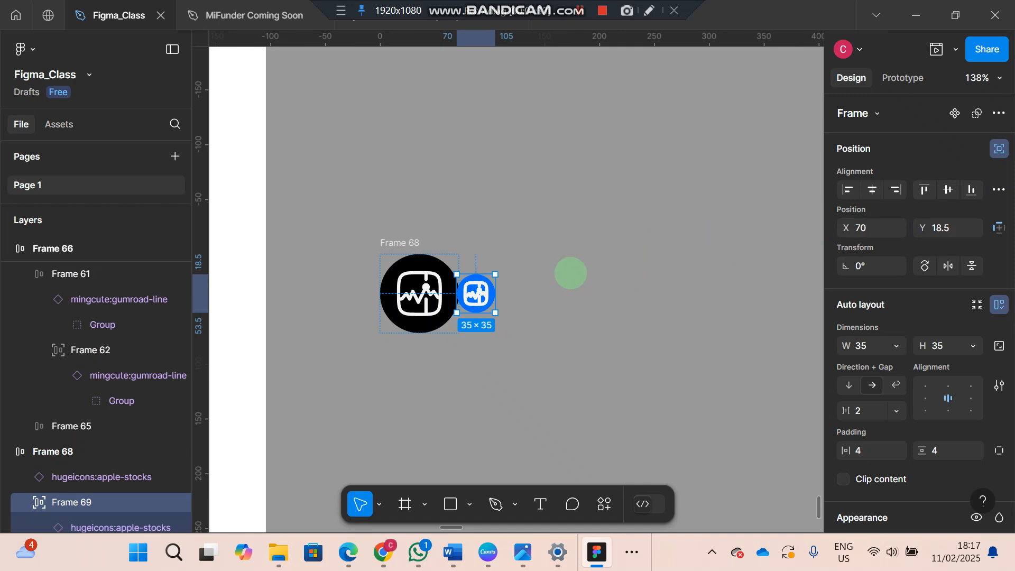
drag(476, 291, 453, 319)
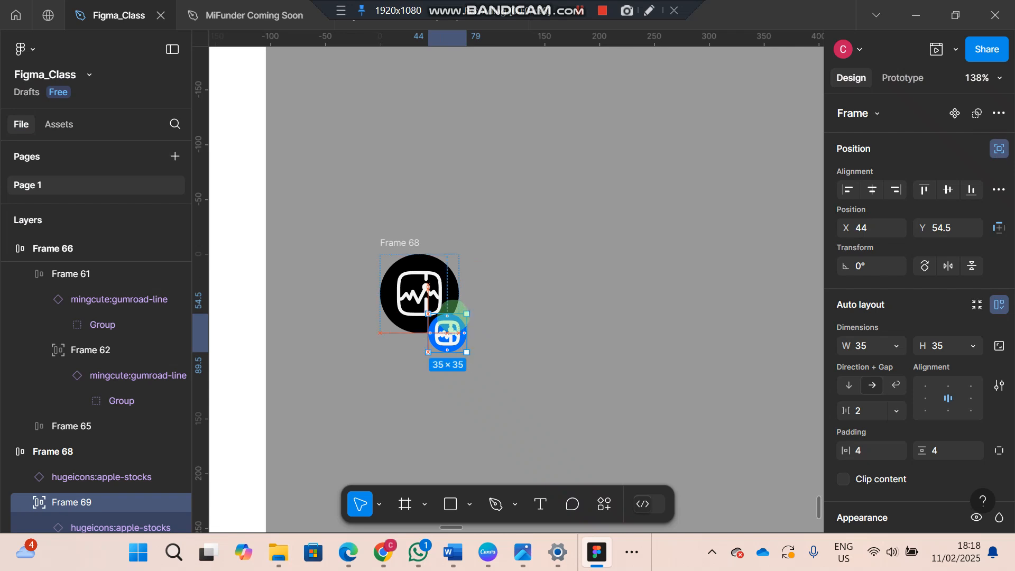
key(Escape)
key(Escape)
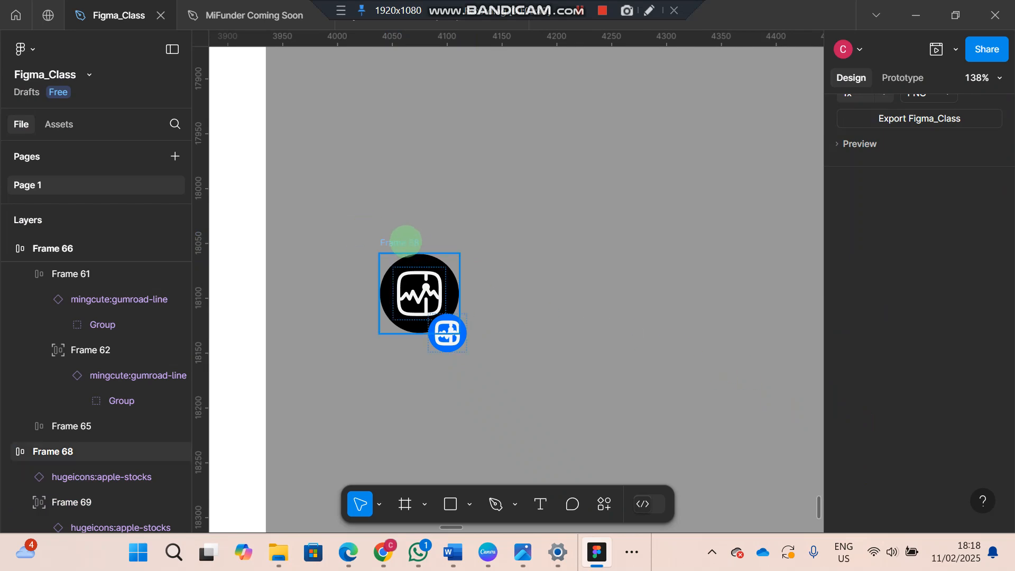
Change the large circular frame's black fill to a linear gradient and flip it to run from 666666 to 000000
click(403, 241)
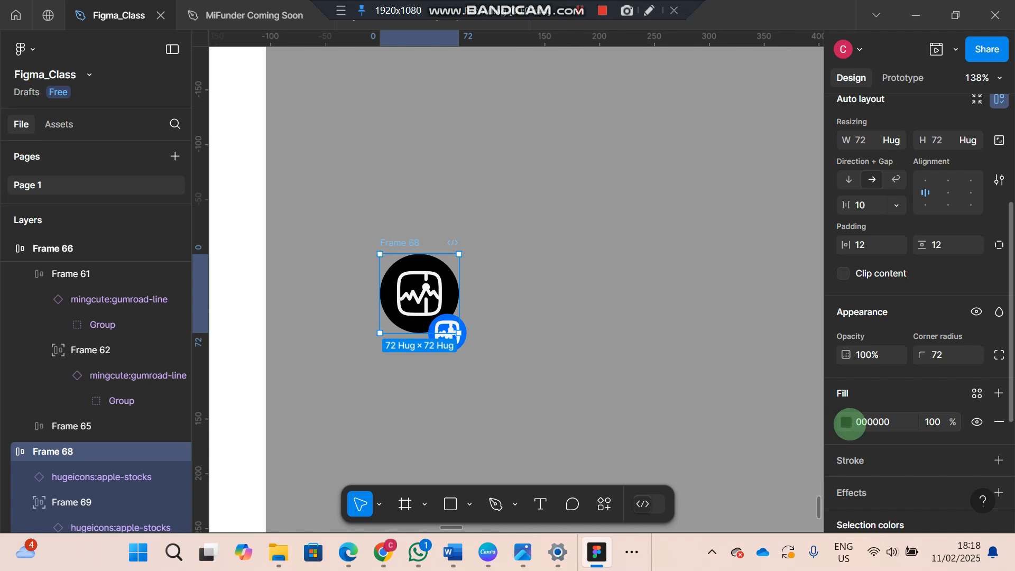
click(848, 423)
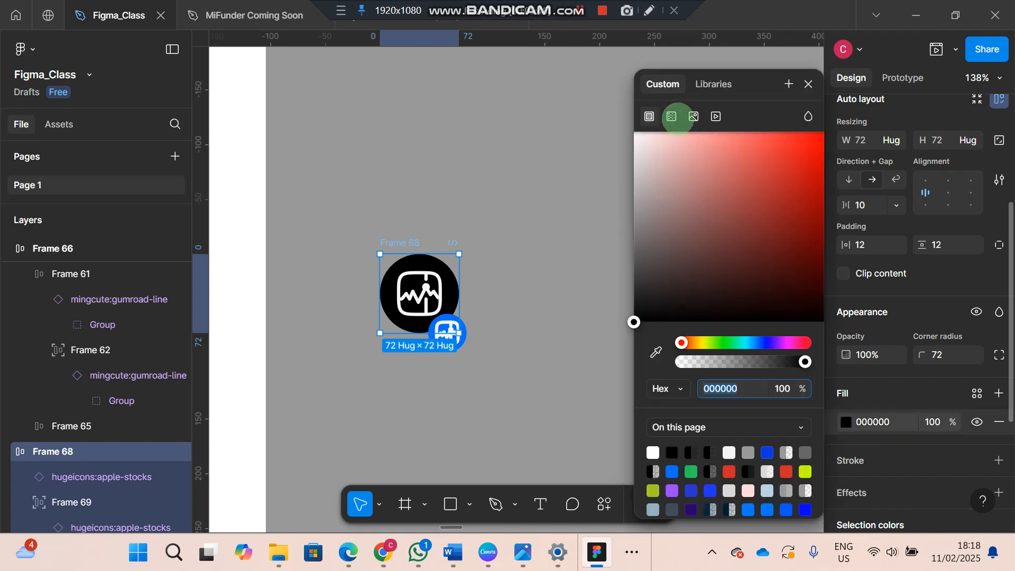
click(672, 117)
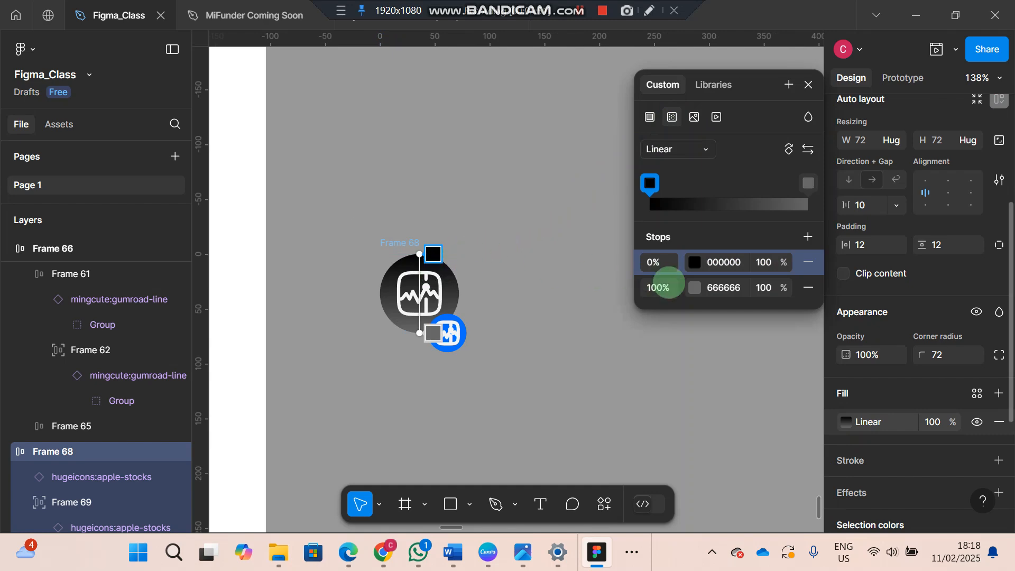
click(810, 150)
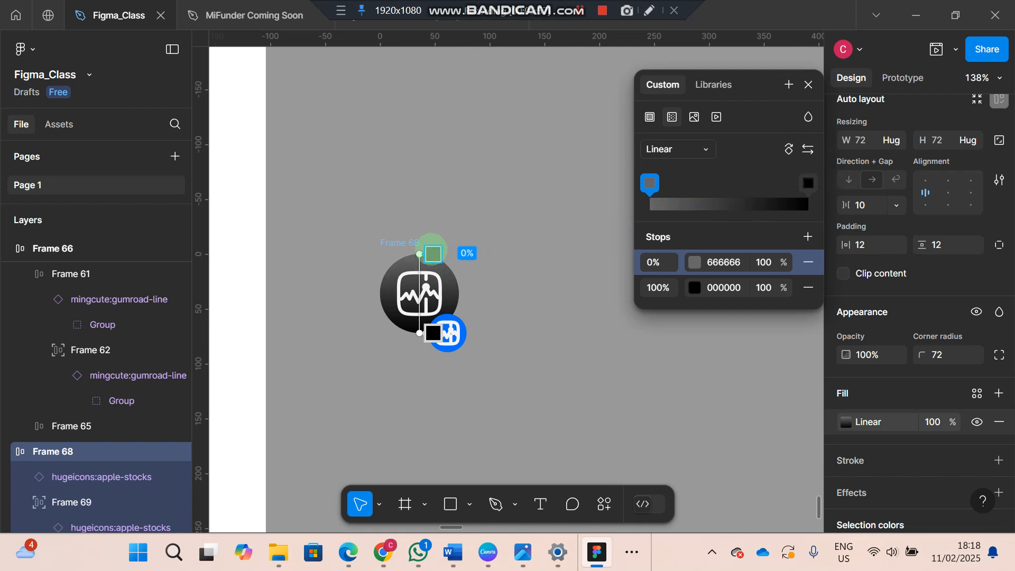
Angle the large circle's linear gradient diagonally, with the 666666 stop at the upper right and the 000000 stop at the lower left
drag(420, 254, 460, 258)
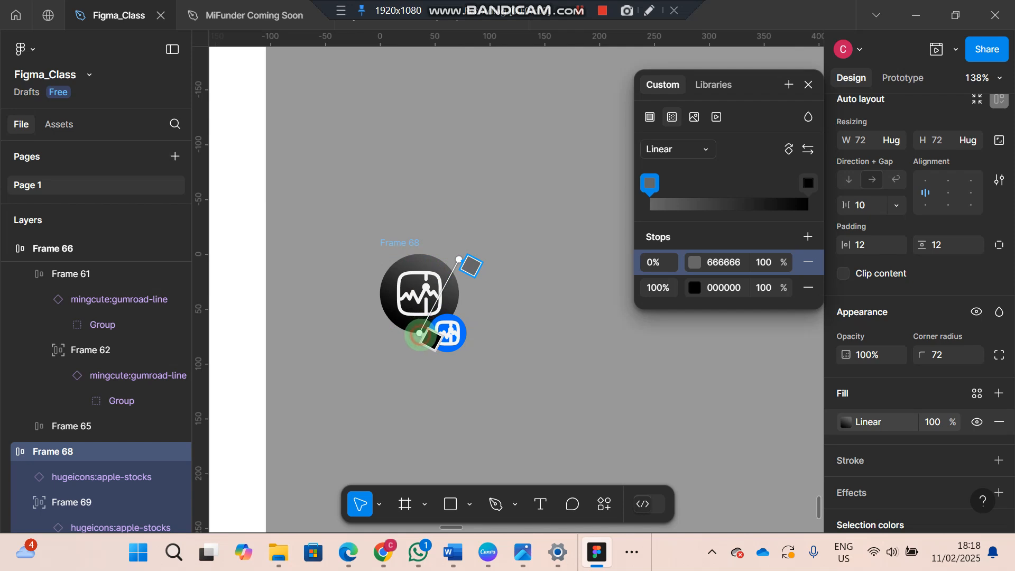
drag(420, 333, 397, 333)
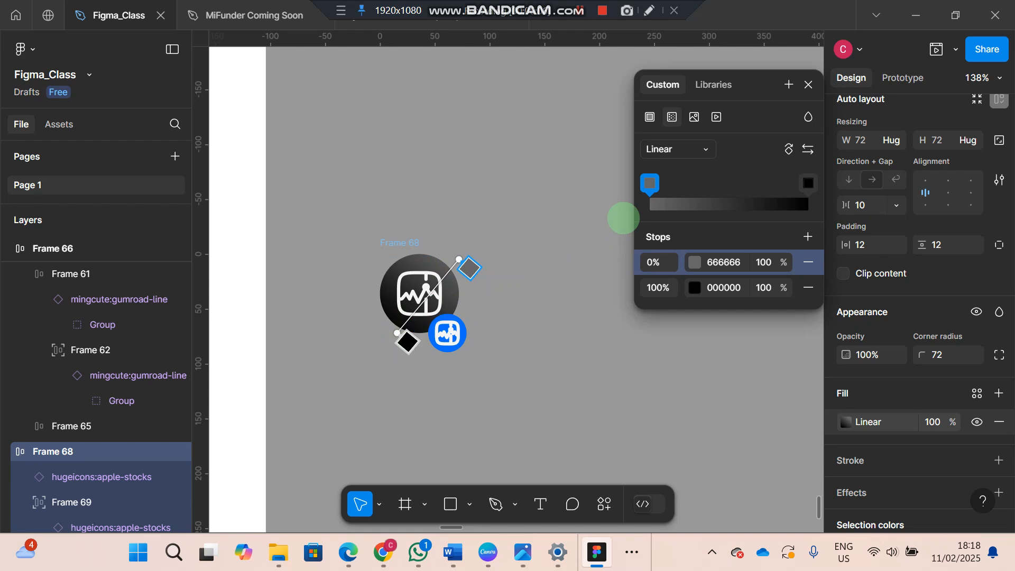
click(624, 218)
Rename the circular icon frame as "text"
scroll(384, 240, right, 1)
click(384, 239)
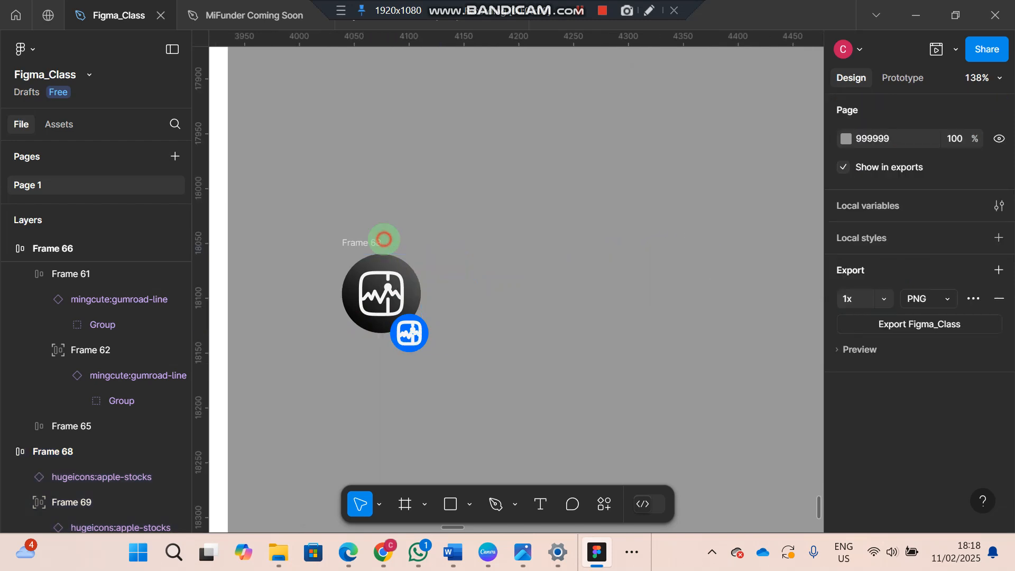
double_click(373, 242)
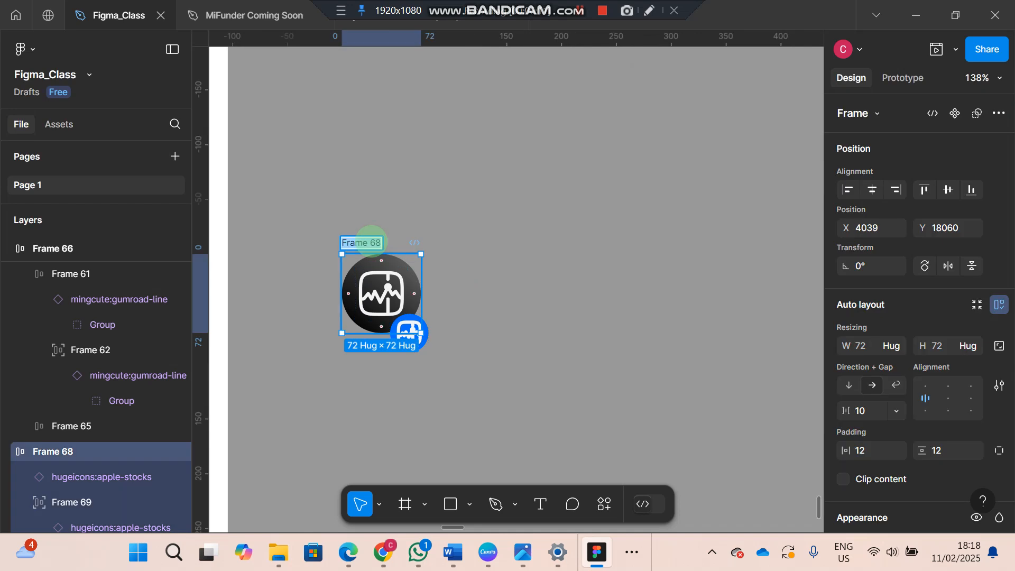
key(BackSpace)
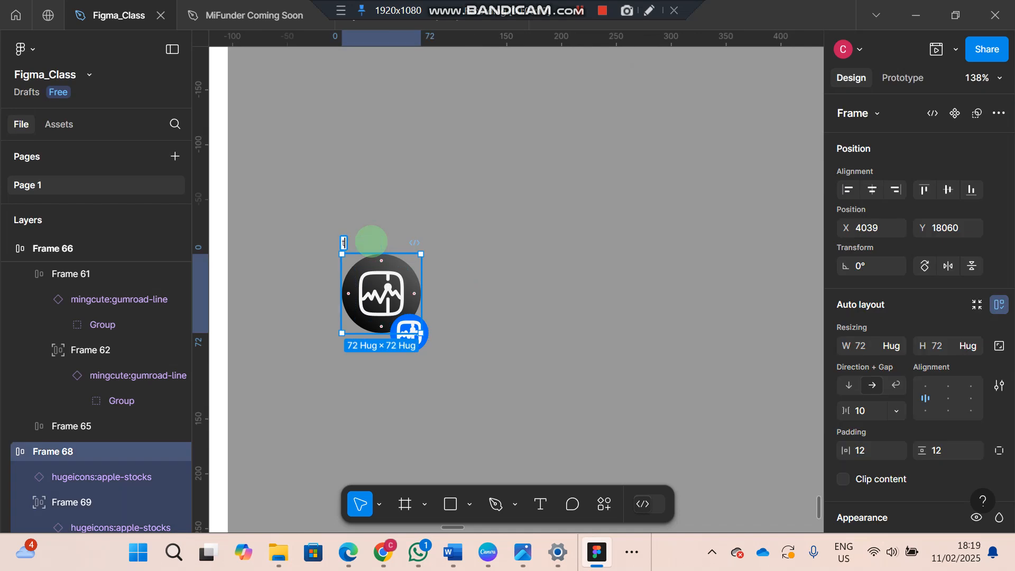
key(Return)
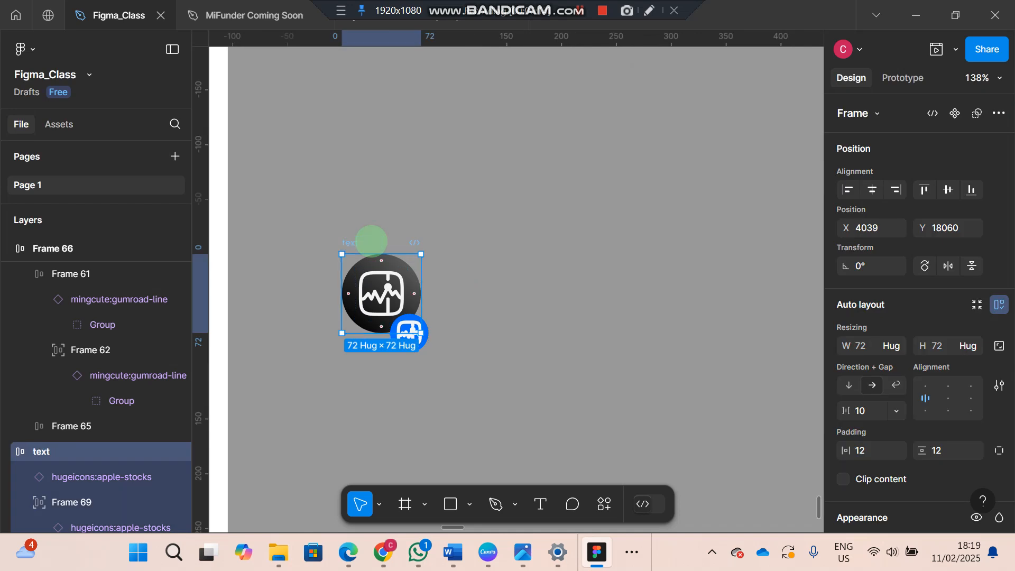
click(472, 263)
Add a text layer reading "This man" just to the right of the circular icon
scroll(471, 263, right, 2)
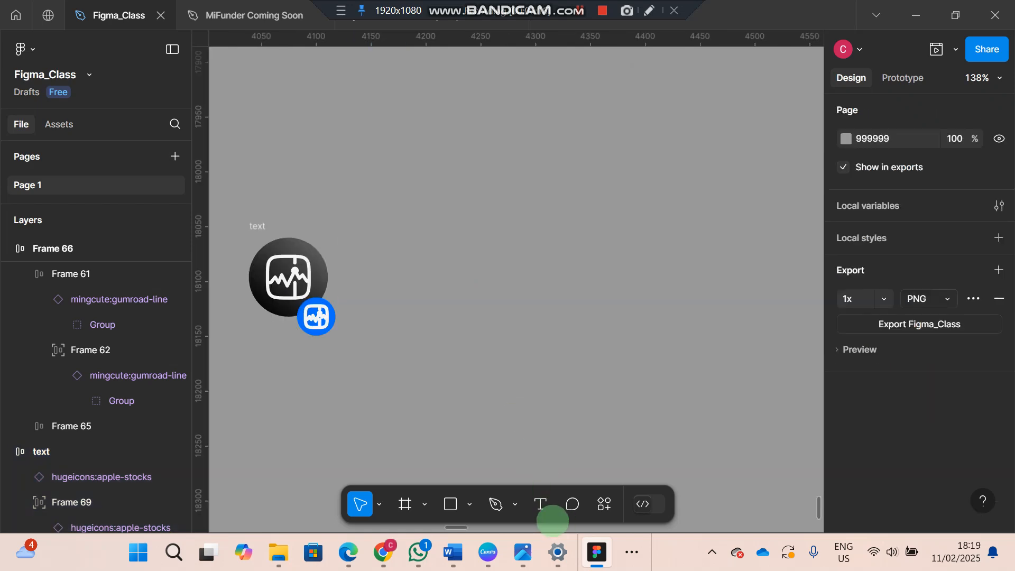
click(539, 503)
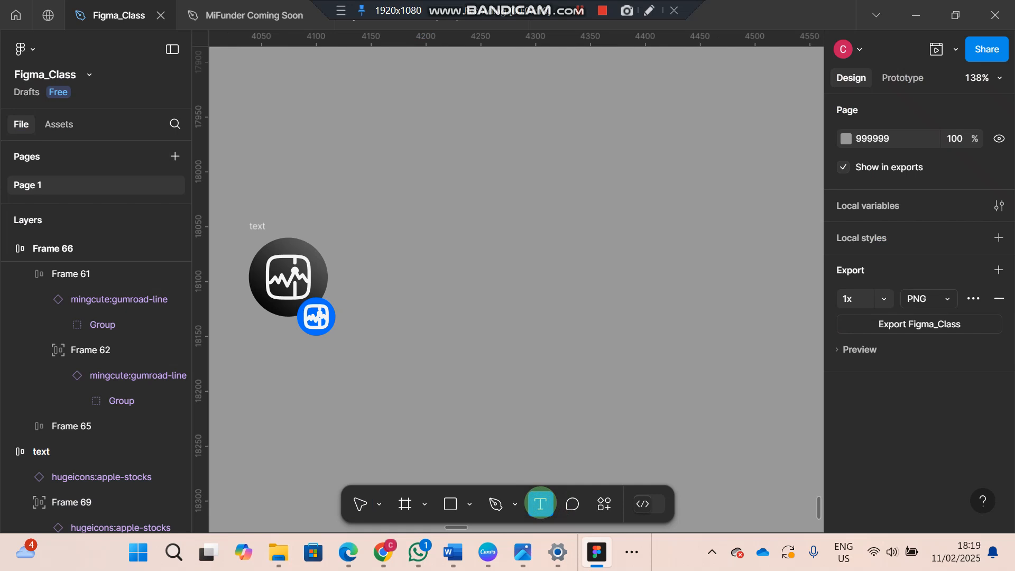
click(358, 261)
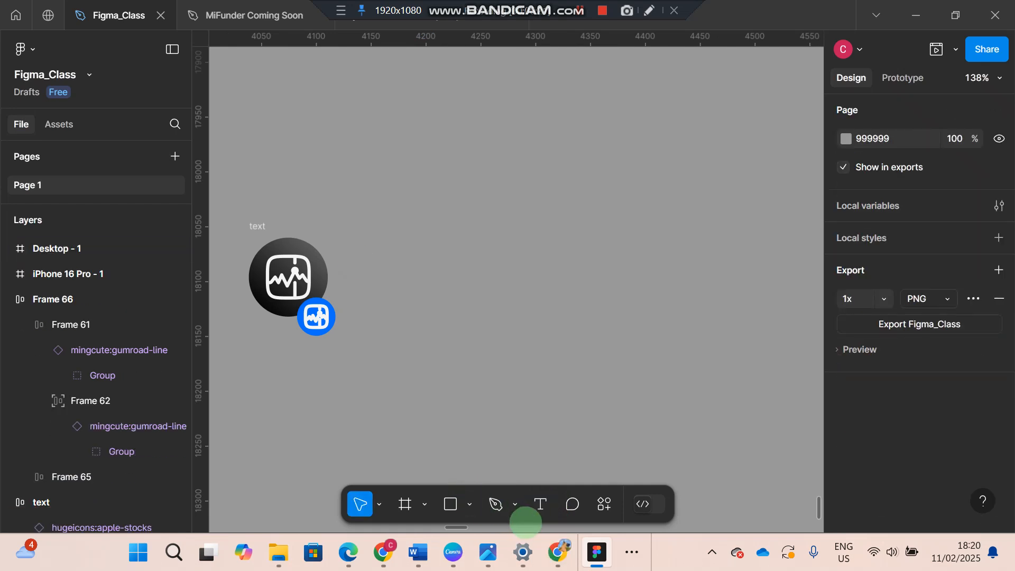
click(538, 504)
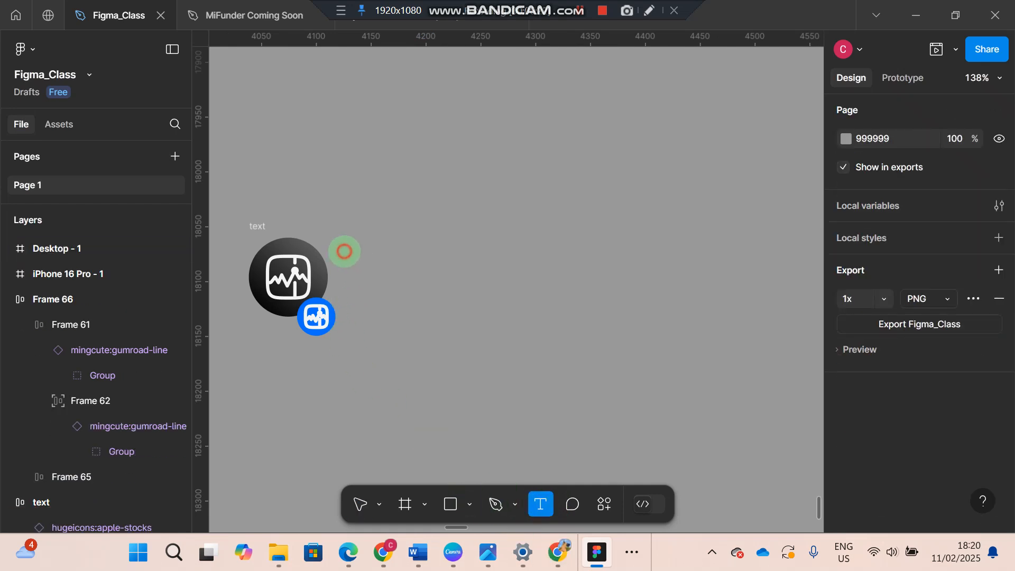
click(344, 252)
text(This man)
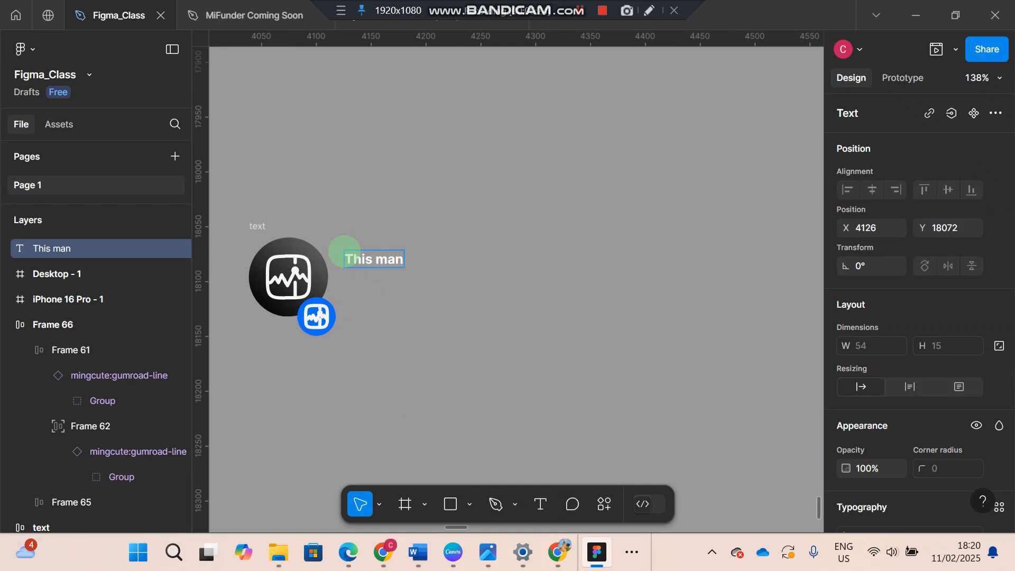
click(406, 261)
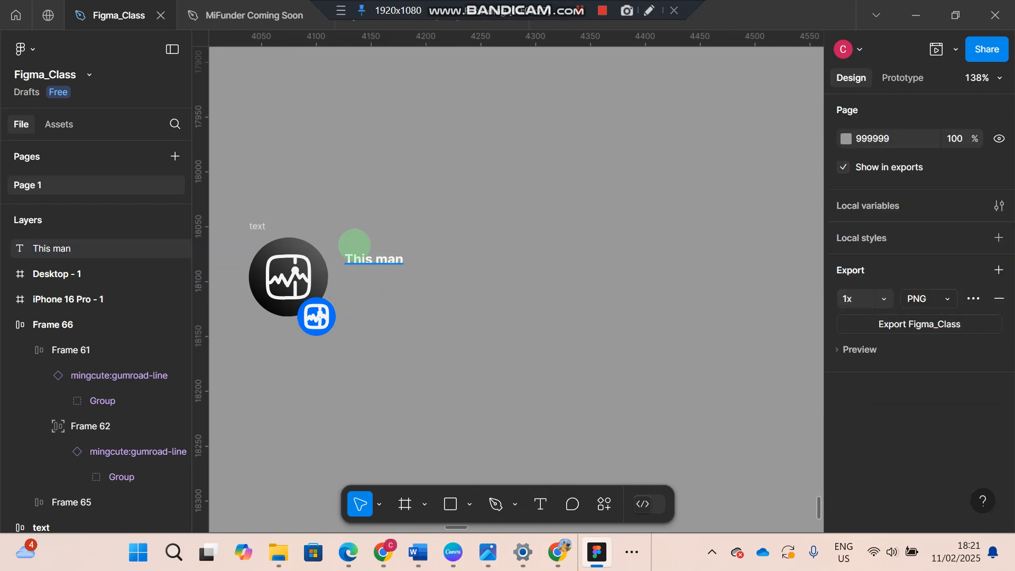
Change the fill of the "This man" text to black 000000
click(362, 259)
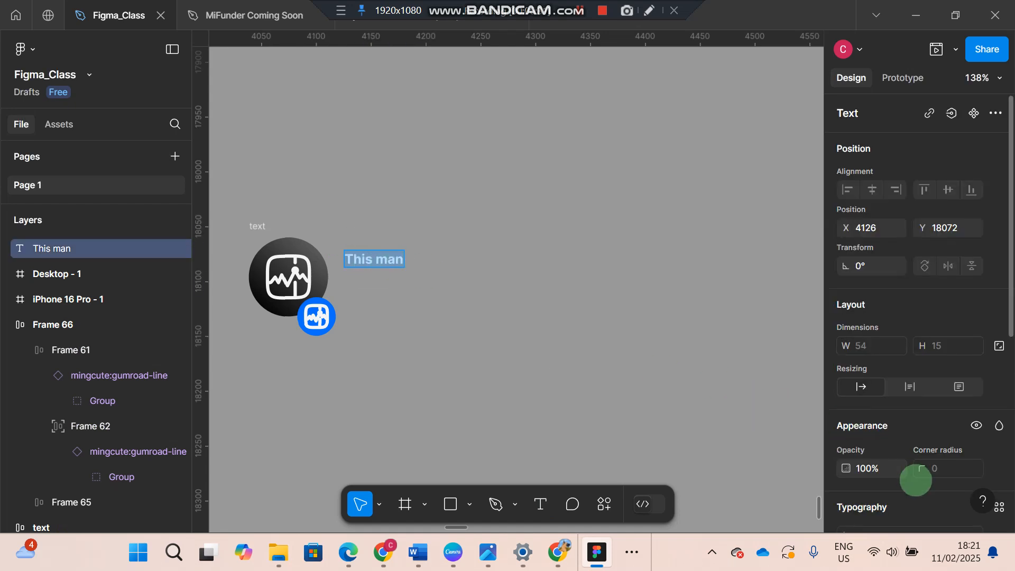
click(417, 248)
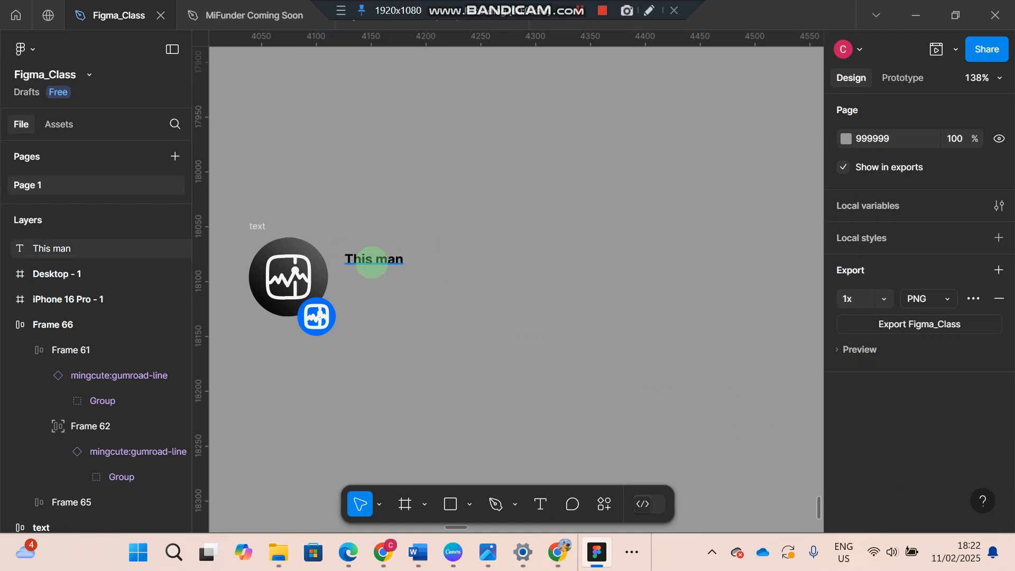
Duplicate the "This man" text directly beneath the original, left-aligned with it at Y 18088.5
click(361, 252)
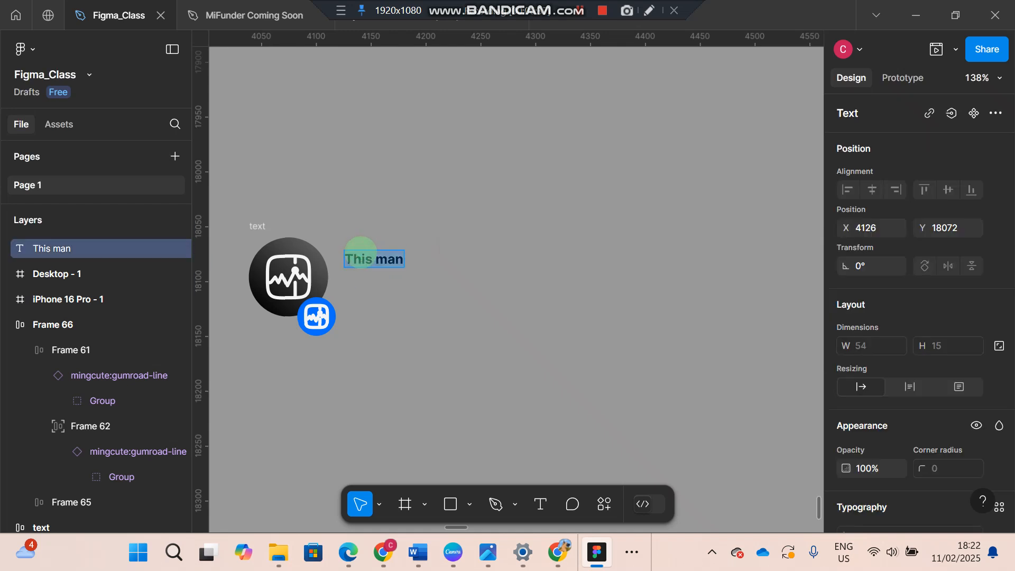
key(Escape)
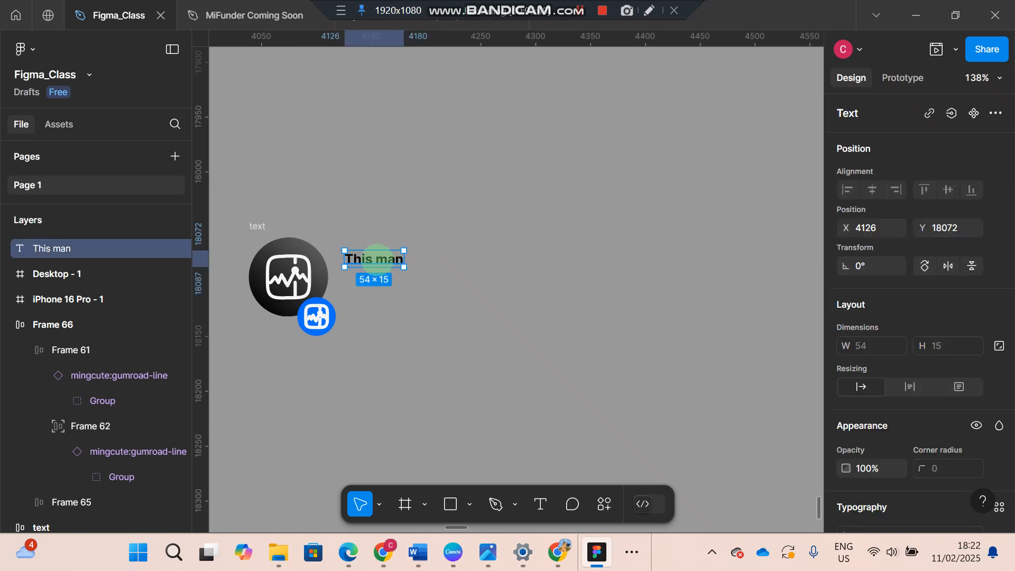
alt+drag(377, 258, 376, 282)
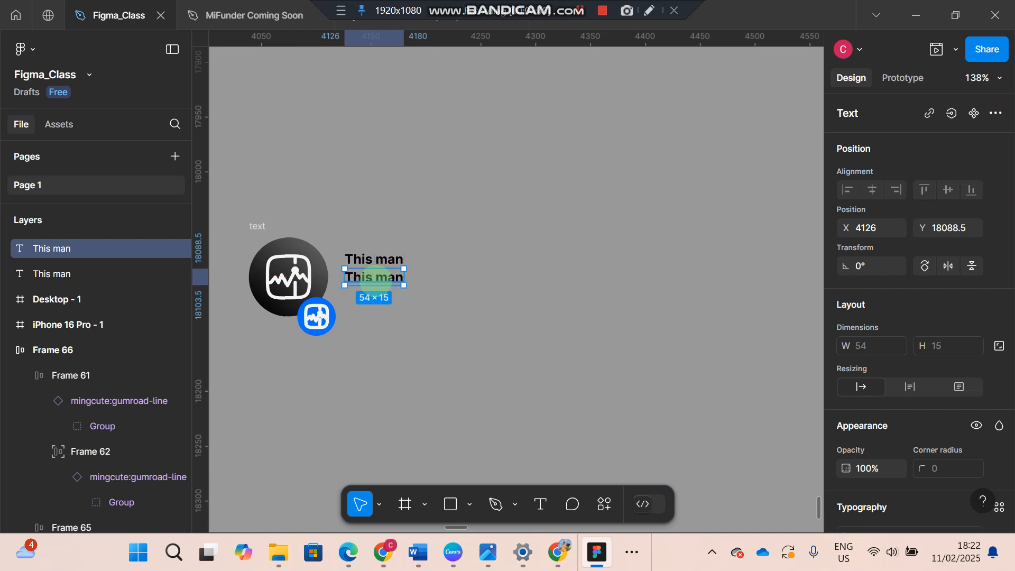
click(423, 238)
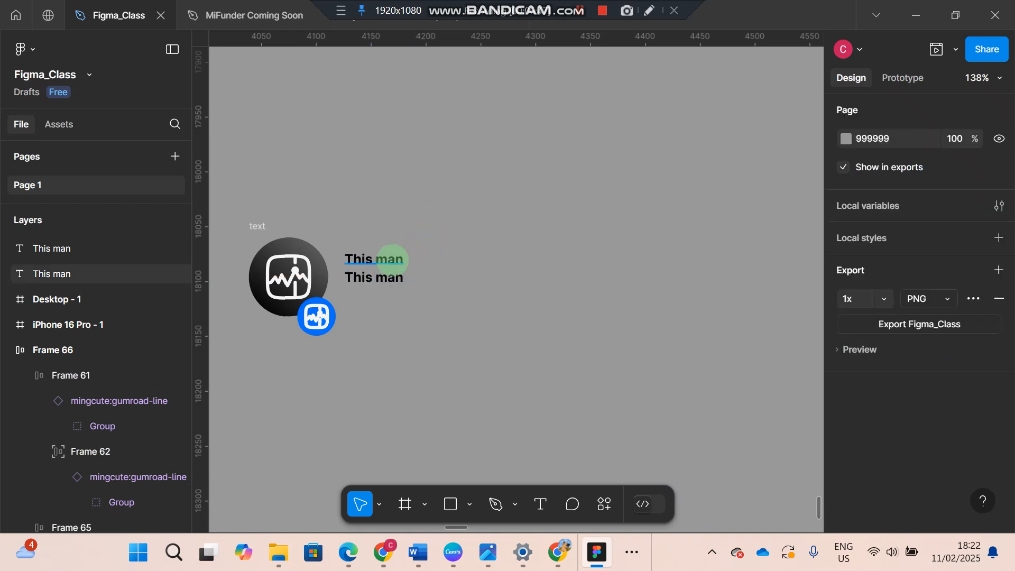
Wrap both "This man" text layers in a vertical auto layout frame with a gap of 2
click(372, 259)
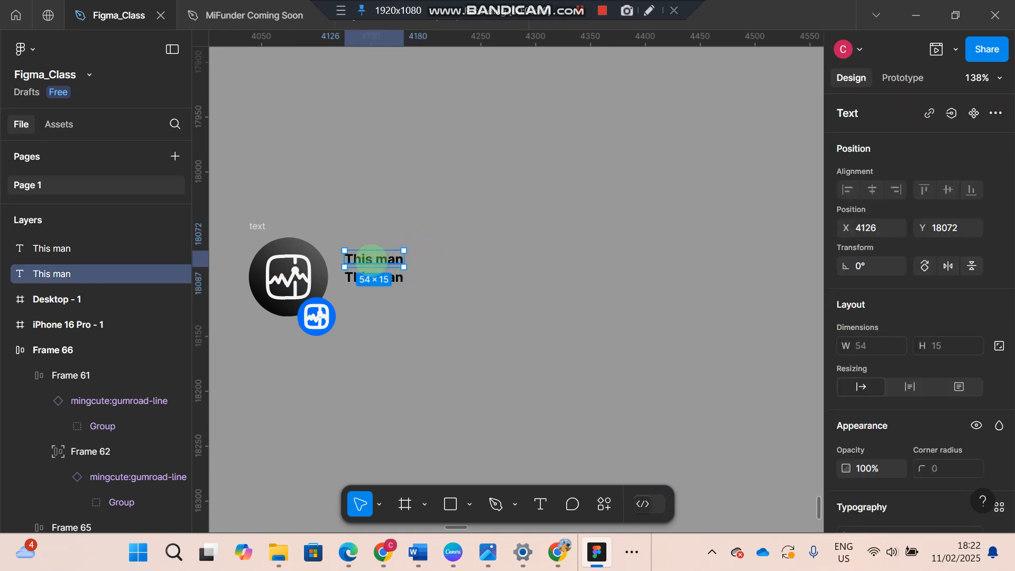
shift+click(390, 277)
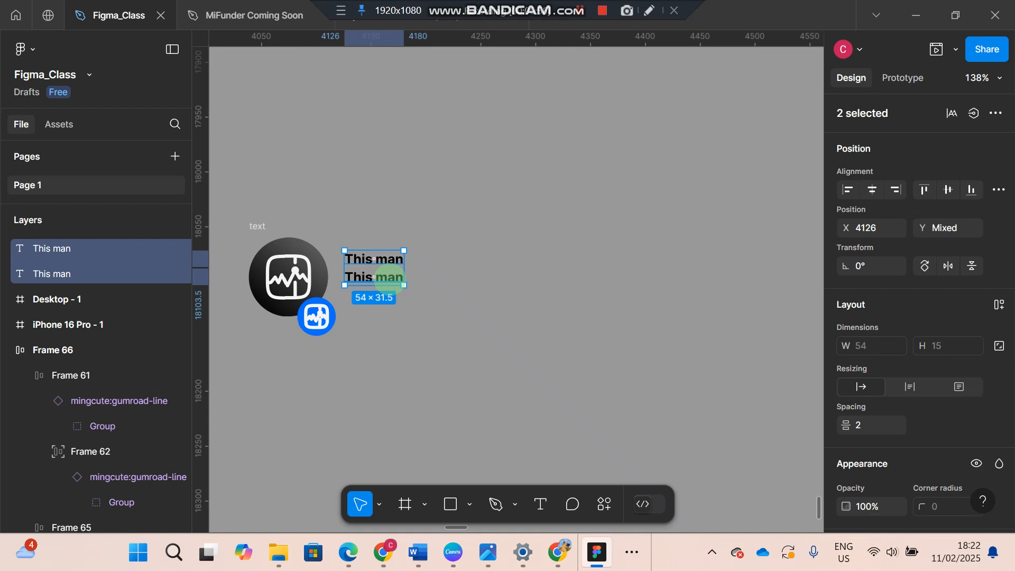
key(shift+a)
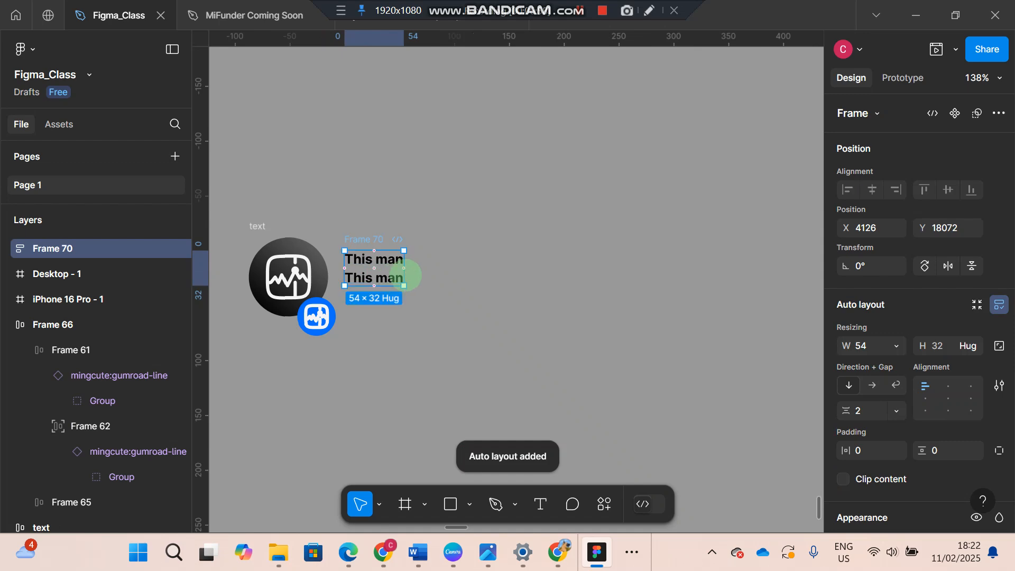
Set the lower "This man" text to Regular weight and font size 11
click(397, 276)
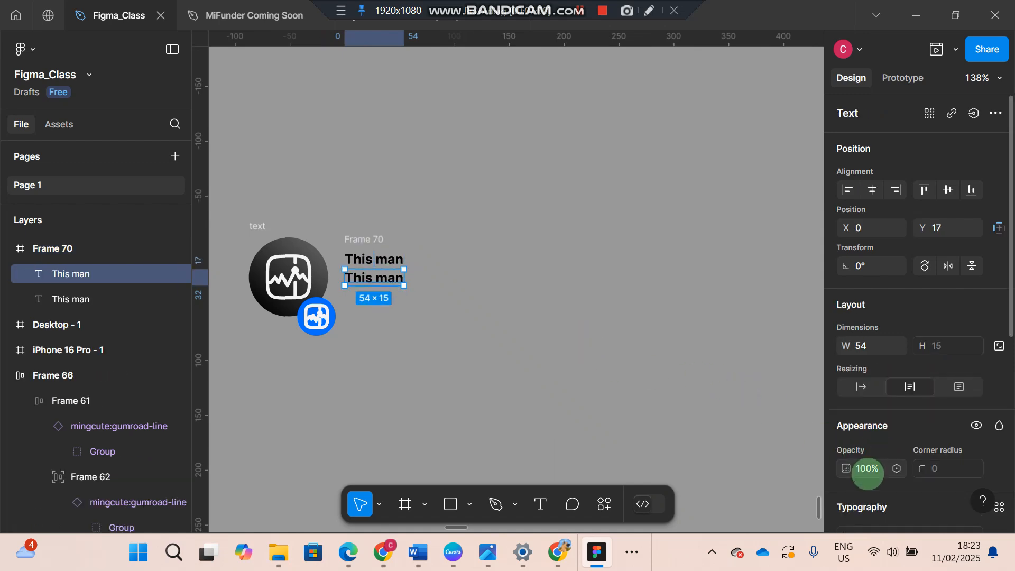
scroll(891, 452, down, 3)
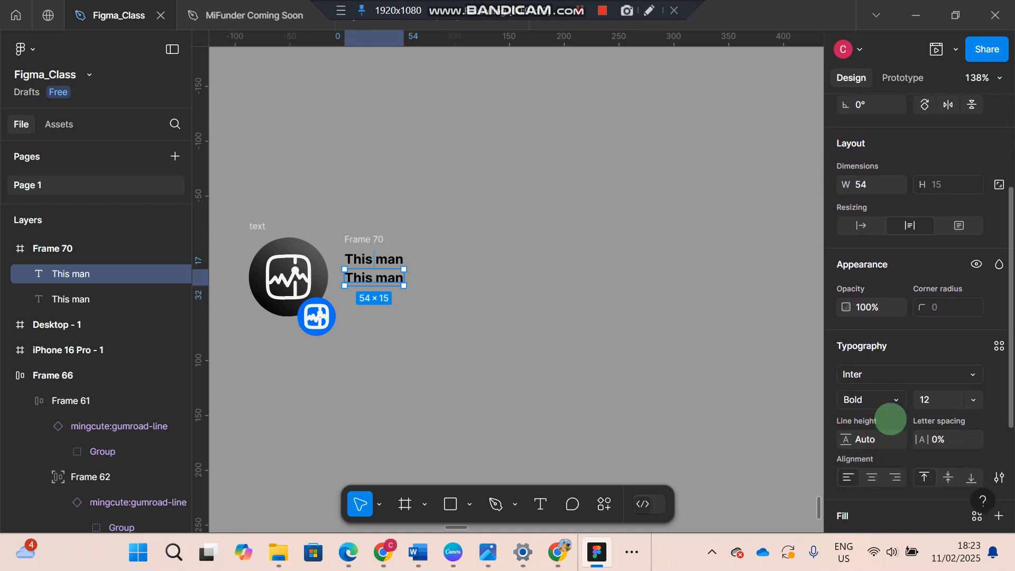
click(897, 399)
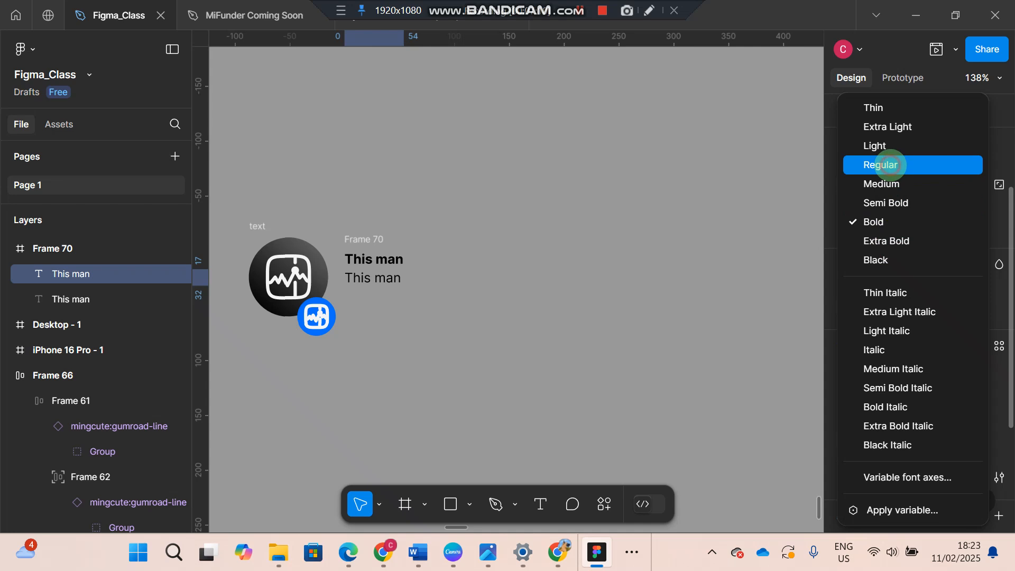
click(889, 164)
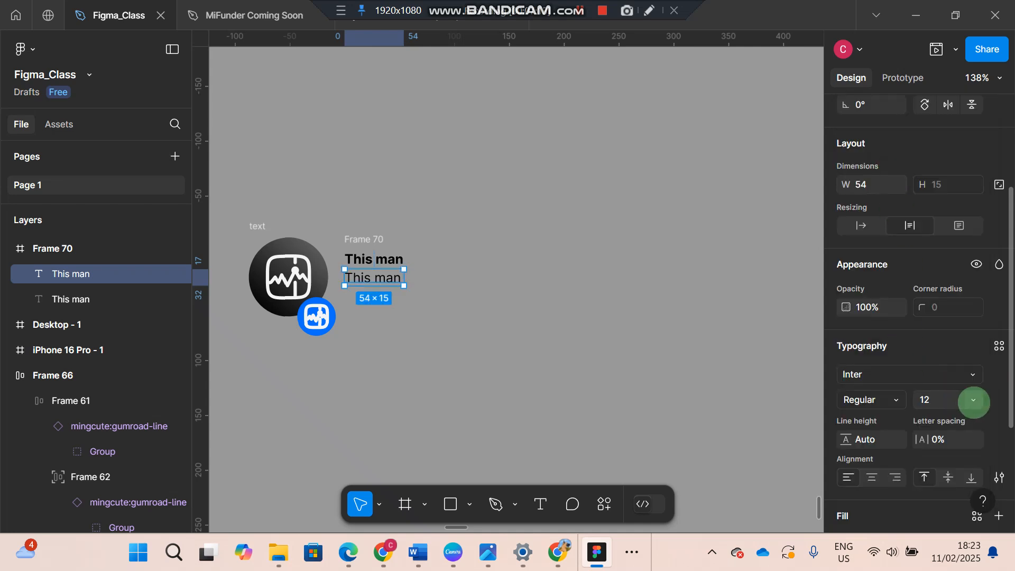
click(973, 401)
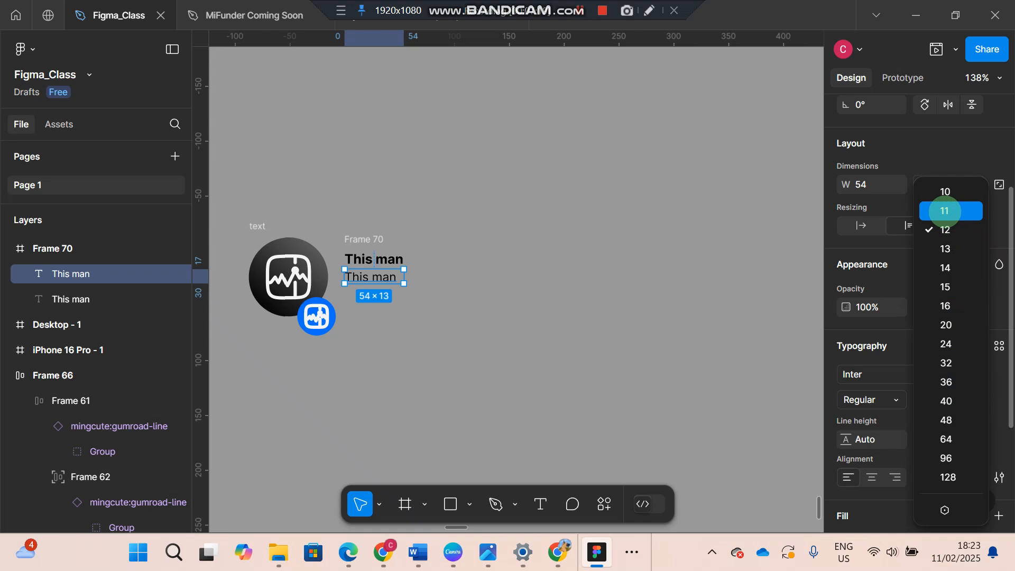
click(945, 211)
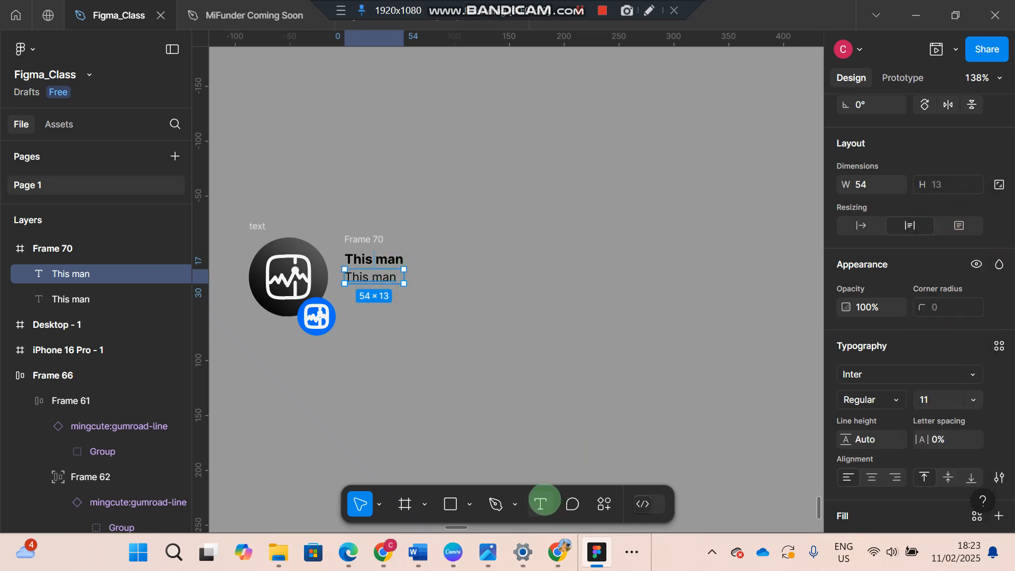
Extend the lower text line to read "This man man"
click(540, 504)
click(399, 280)
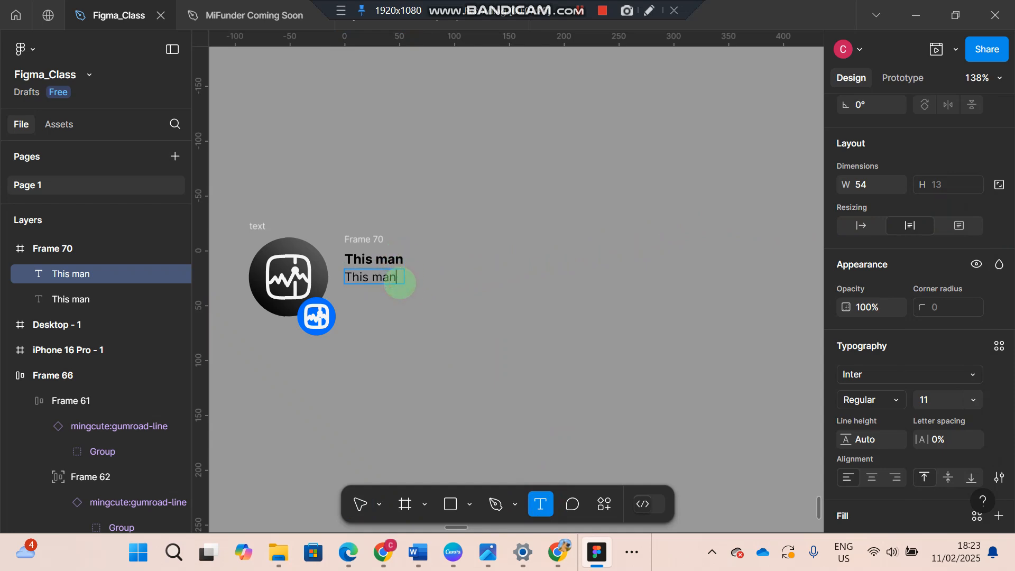
text(man)
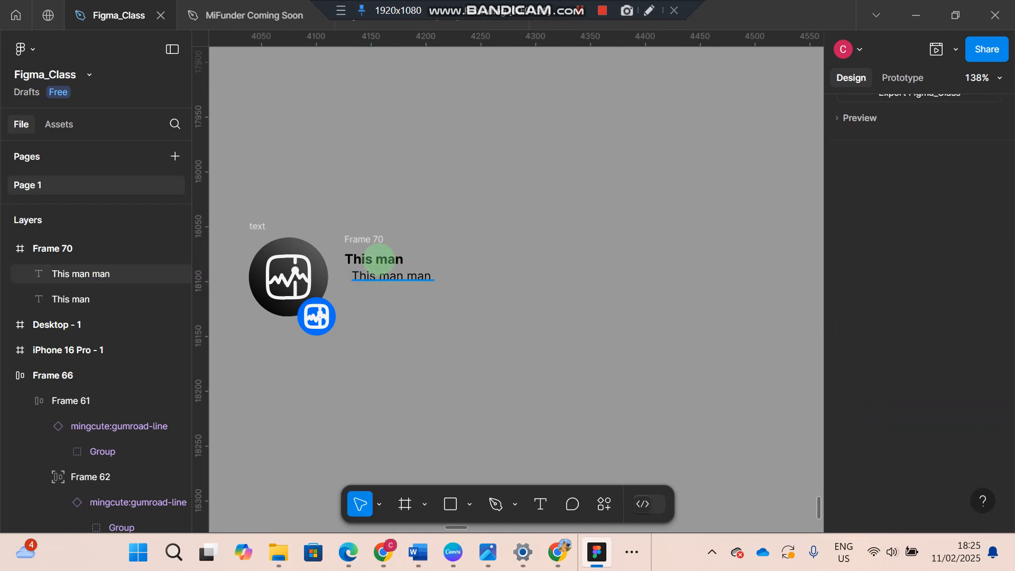
Left-align the content of the lower "This man man" text
click(373, 240)
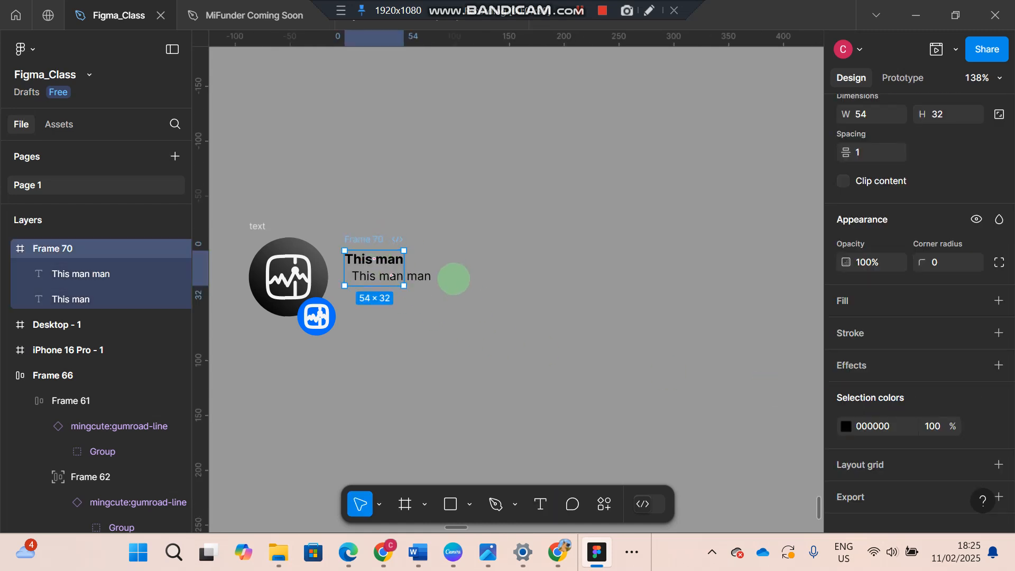
click(453, 271)
click(416, 276)
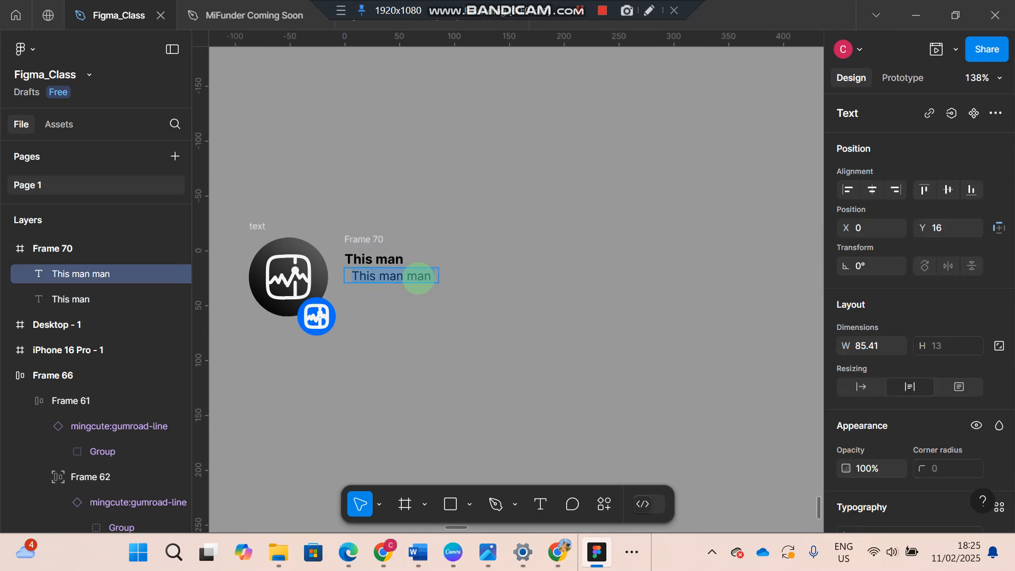
scroll(865, 425, down, 3)
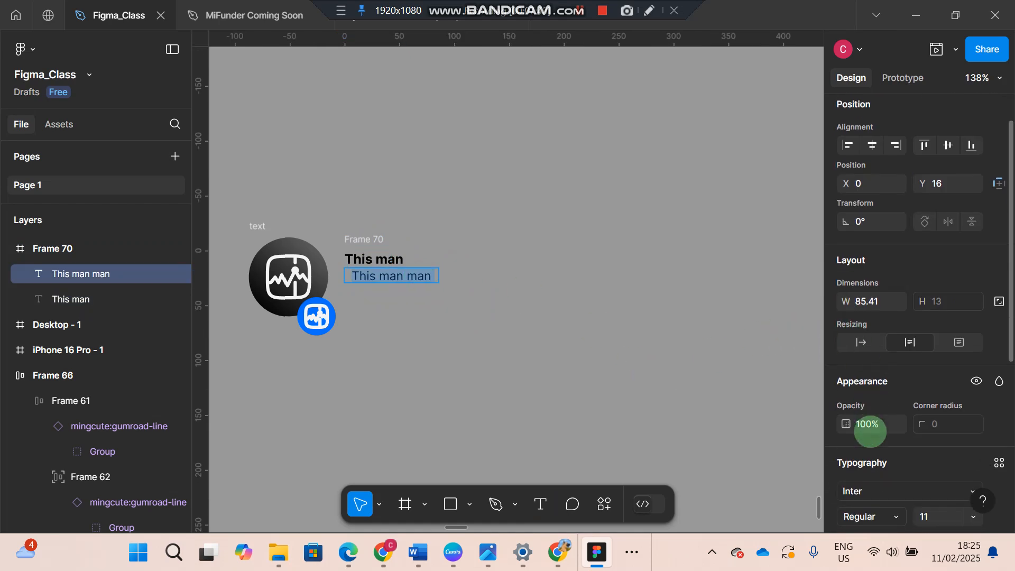
scroll(867, 433, down, 5)
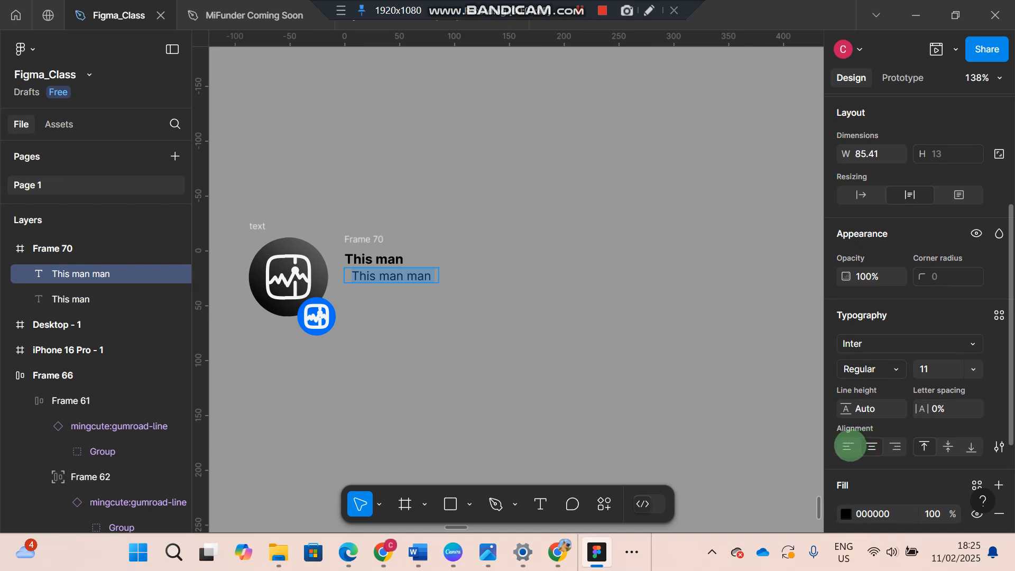
click(848, 446)
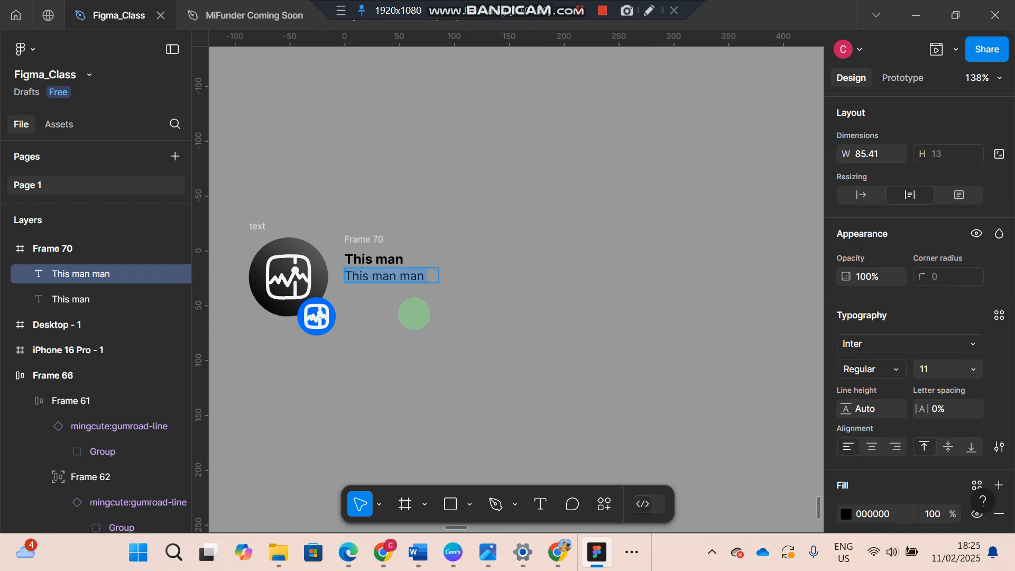
Wrap the "This man" and "This man man" text layers together in a vertical auto layout frame
click(385, 260)
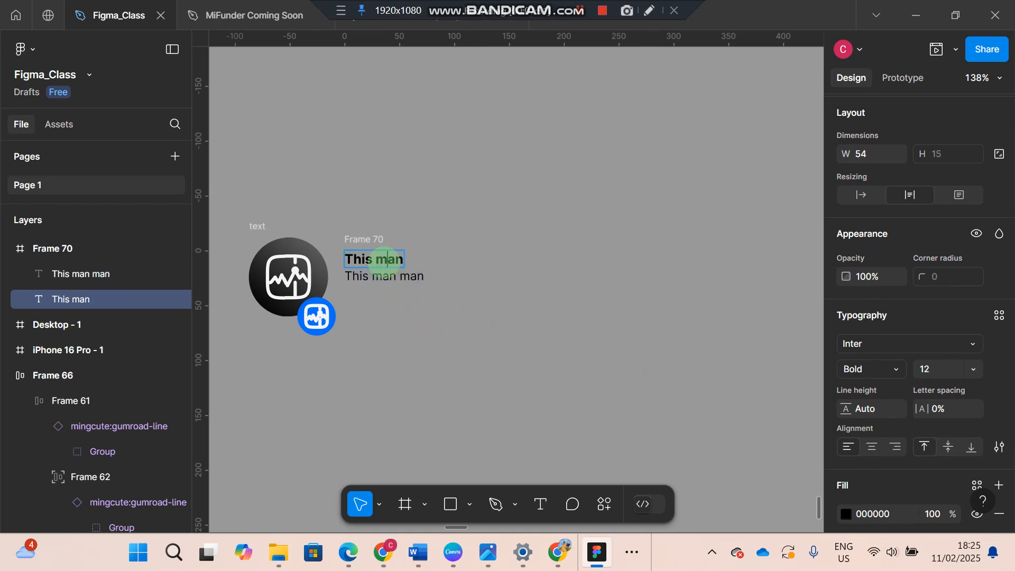
key(Escape)
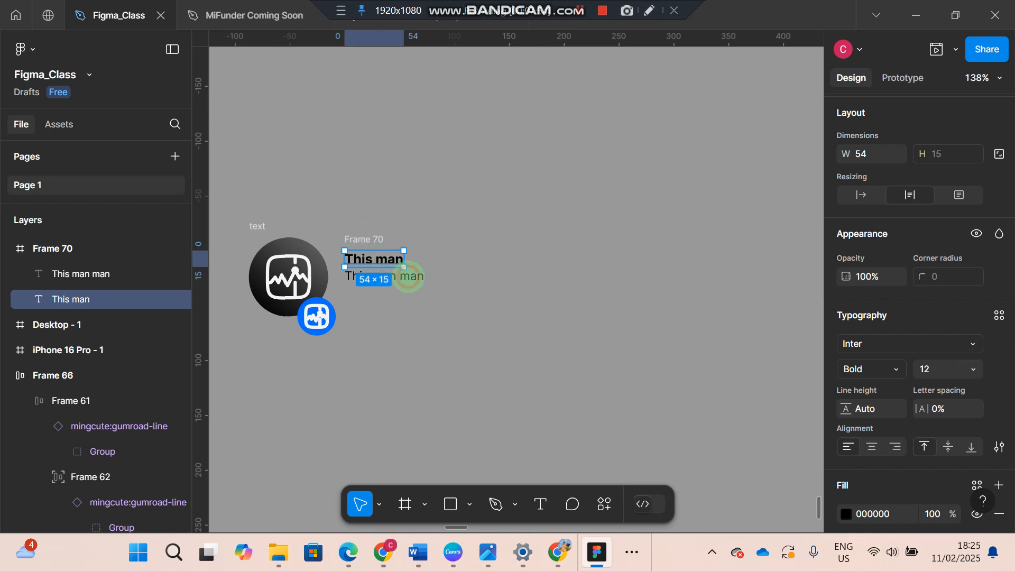
click(404, 277)
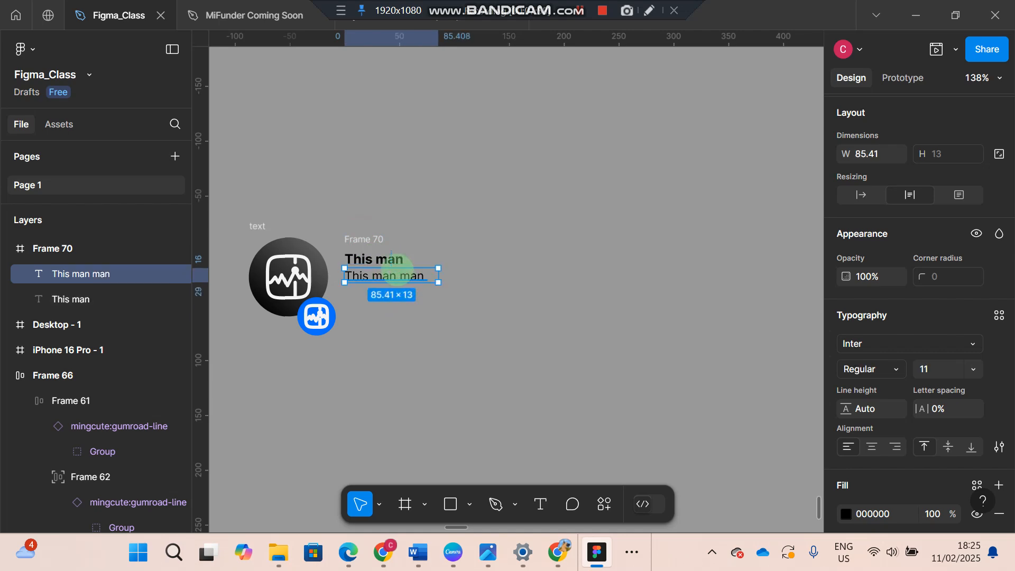
click(390, 262)
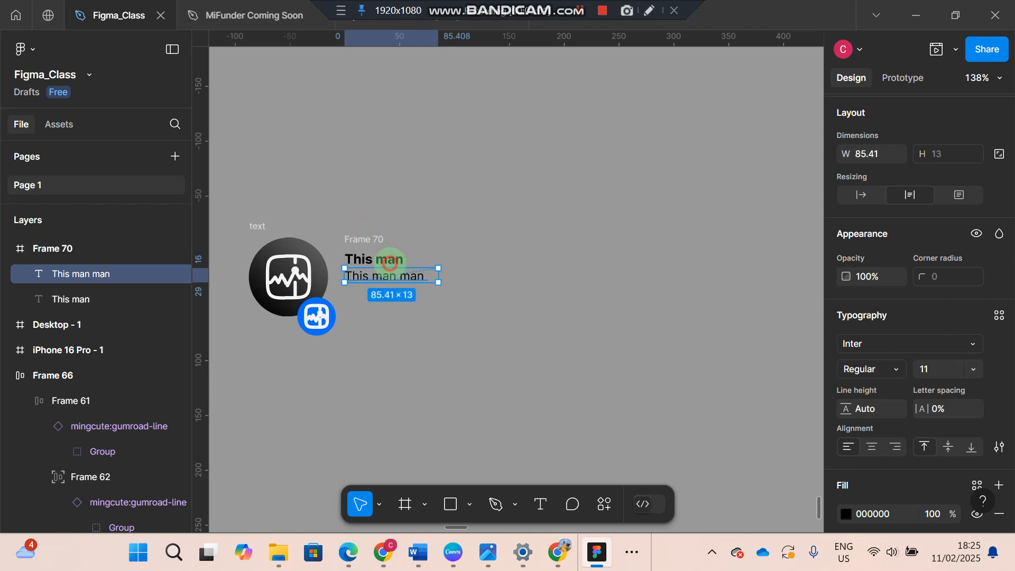
shift+click(386, 259)
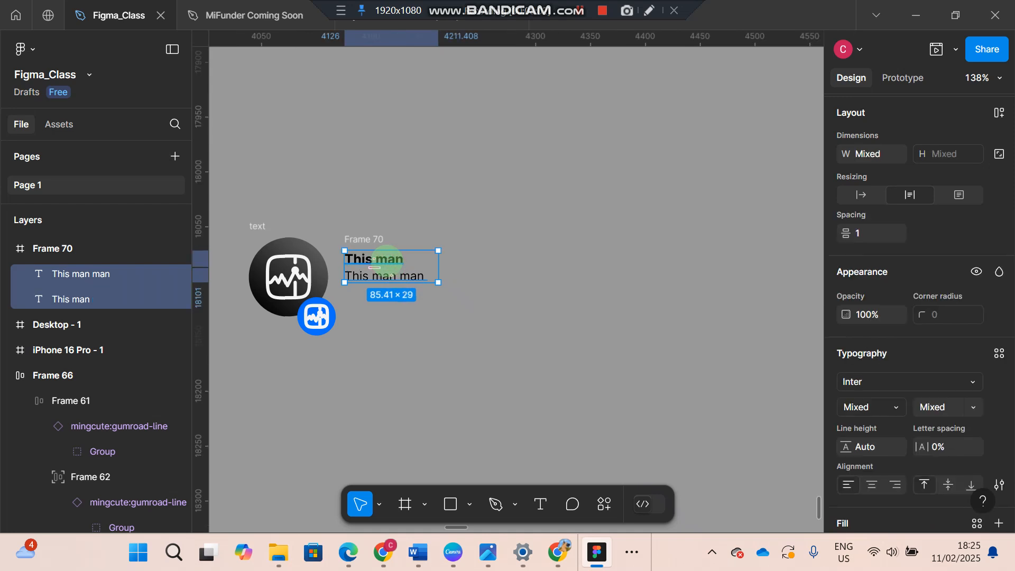
key(shift+a)
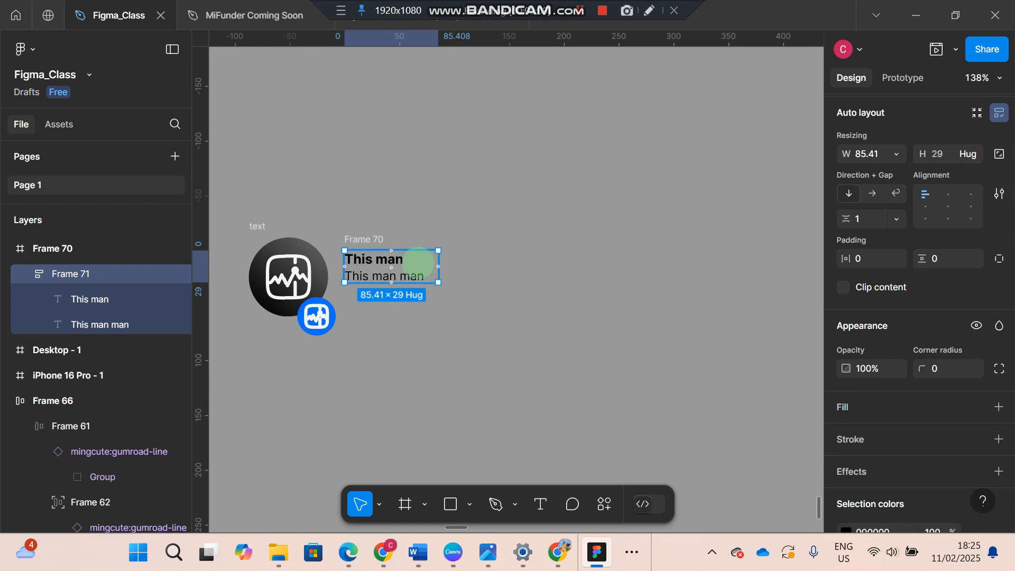
Duplicate the two-line text block and place the copy level with the original, about 30 px to its right
alt+drag(417, 264, 541, 264)
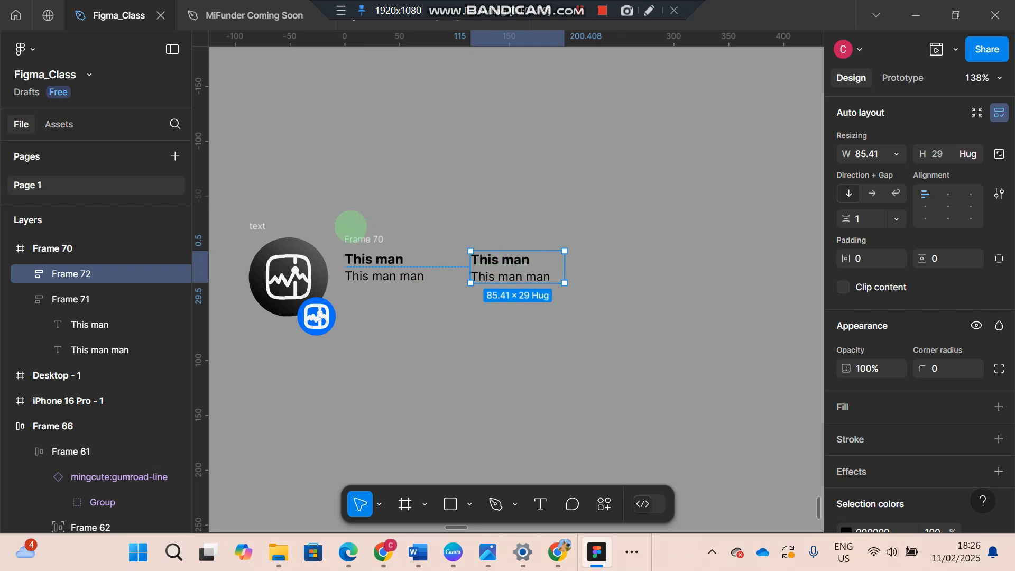
scroll(347, 223, left, 10)
scroll(346, 225, left, 6)
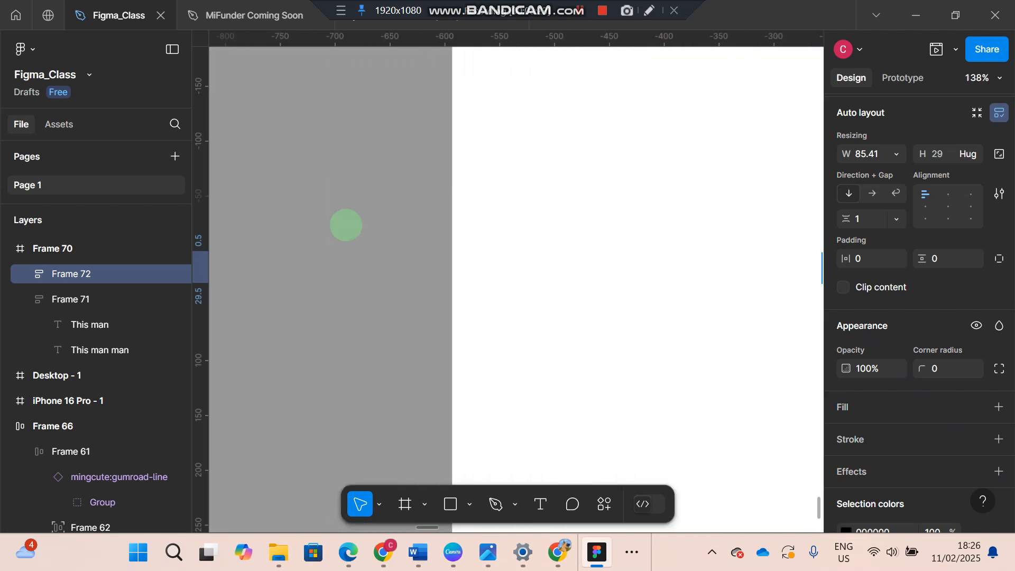
scroll(346, 226, right, 12)
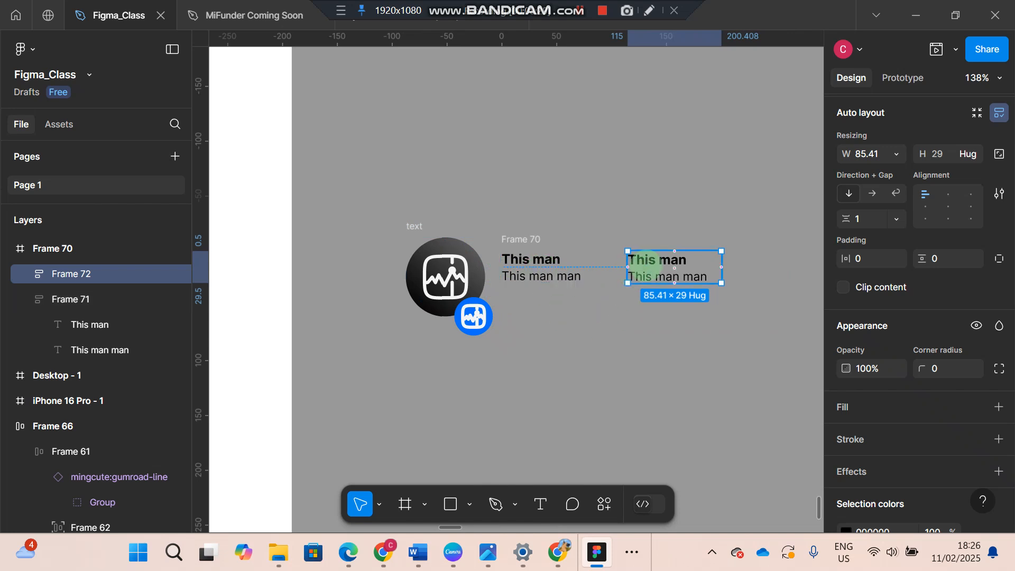
Right-align the text of both lines, "This man" and "This man man", in the duplicated block
click(647, 265)
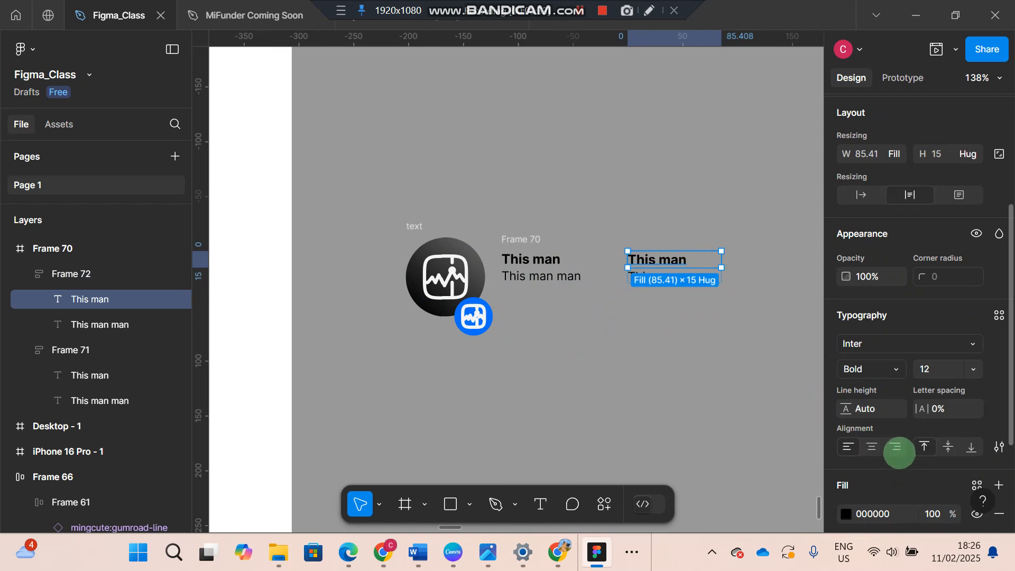
click(897, 449)
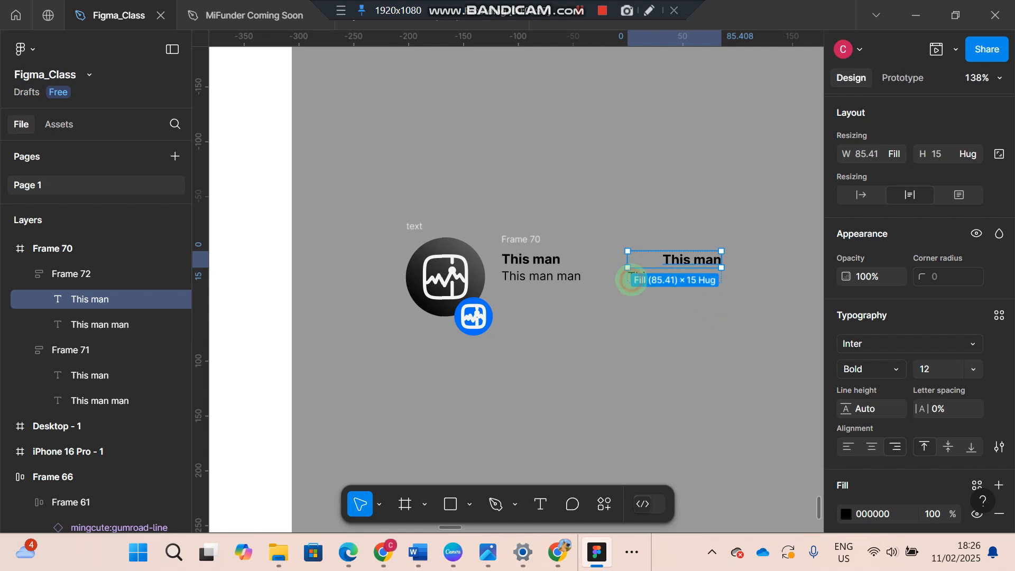
click(699, 335)
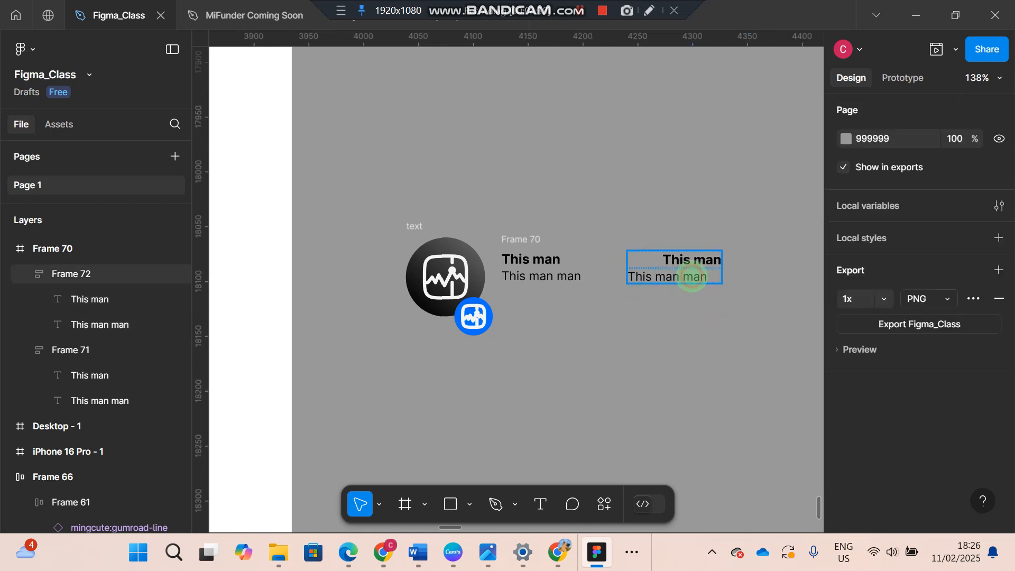
click(691, 277)
click(692, 277)
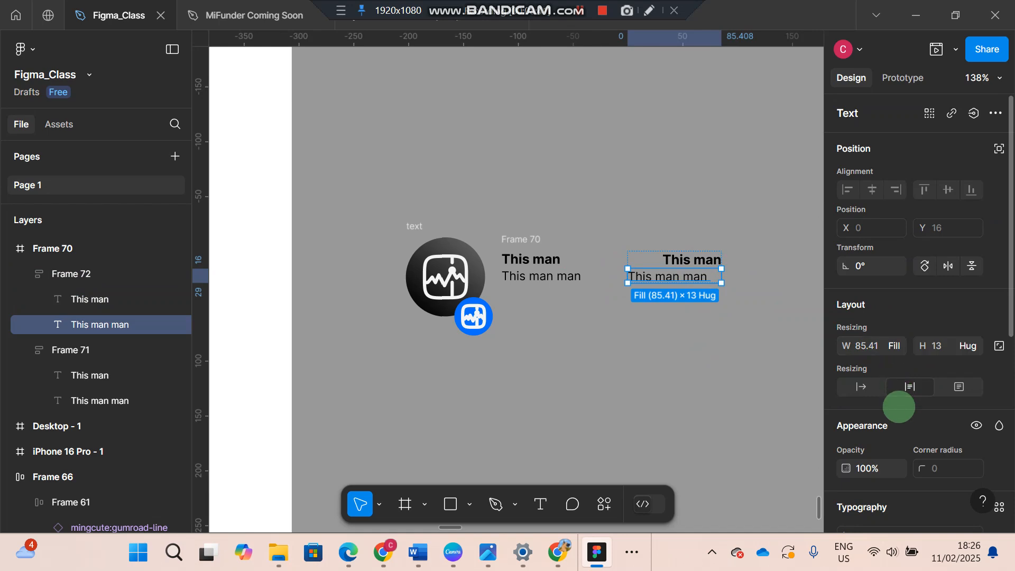
scroll(899, 408, down, 4)
click(897, 459)
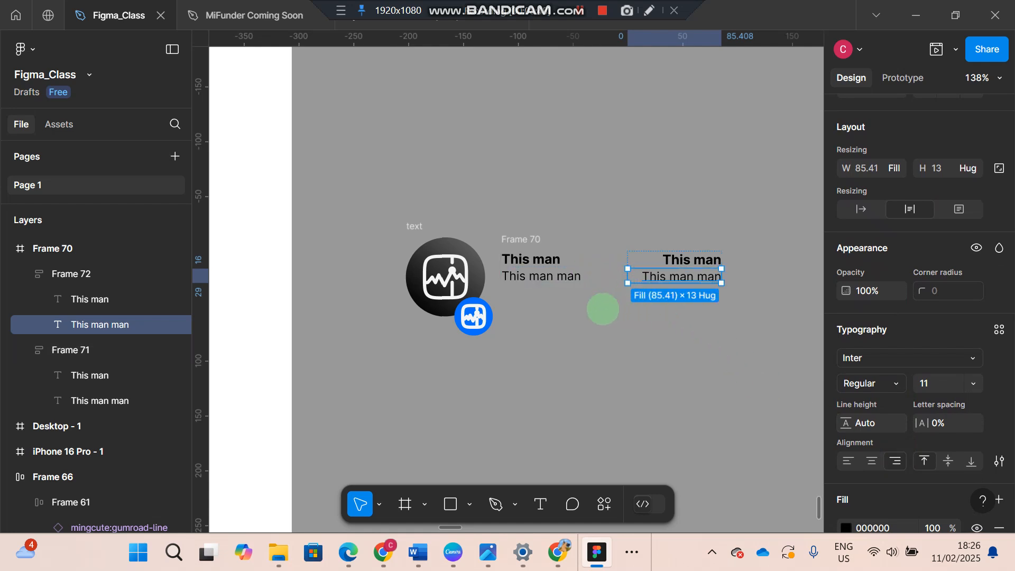
Combine the original and duplicated two-line text blocks in one horizontal auto layout frame
click(649, 328)
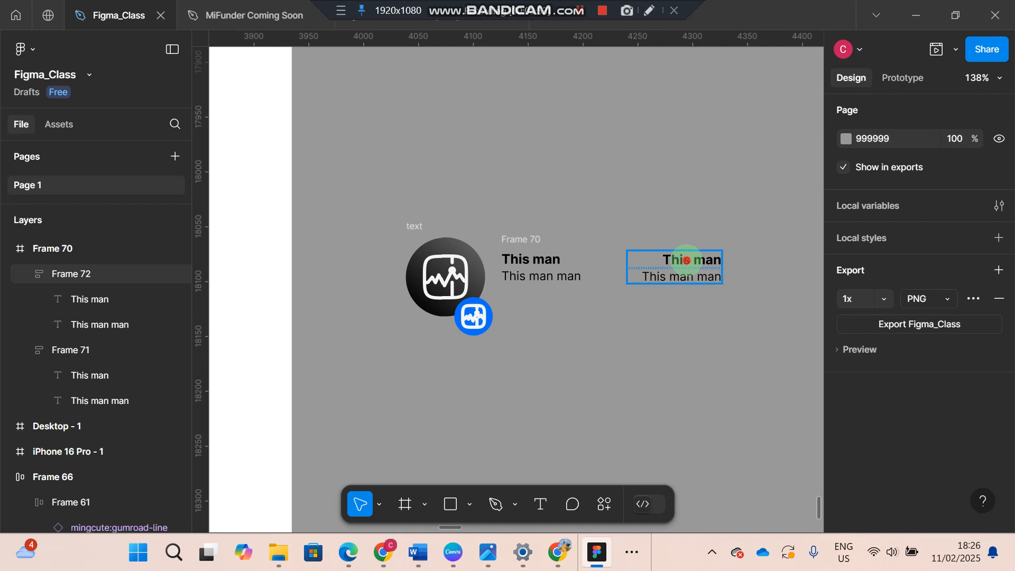
click(681, 259)
shift+click(528, 258)
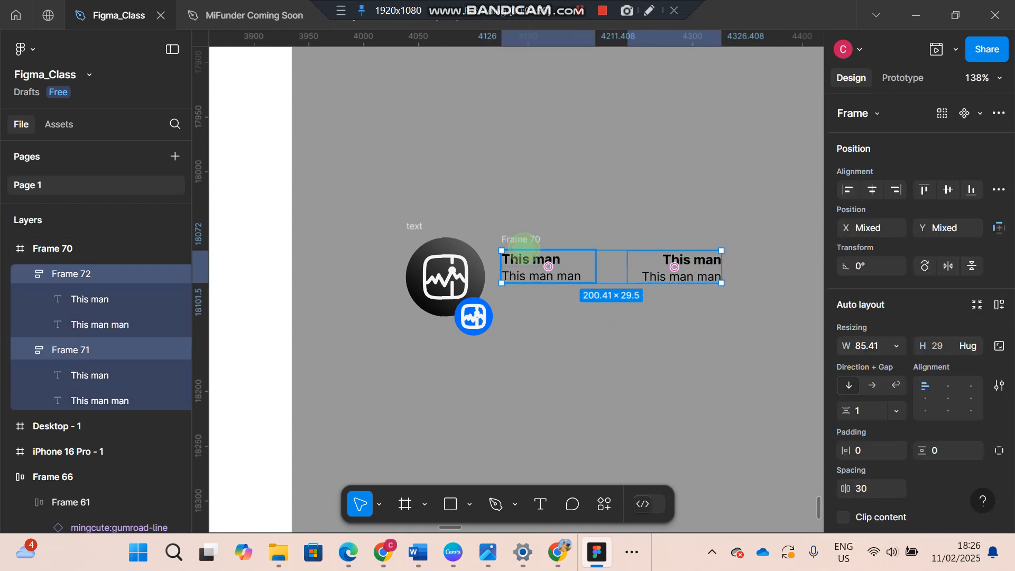
key(shift+a)
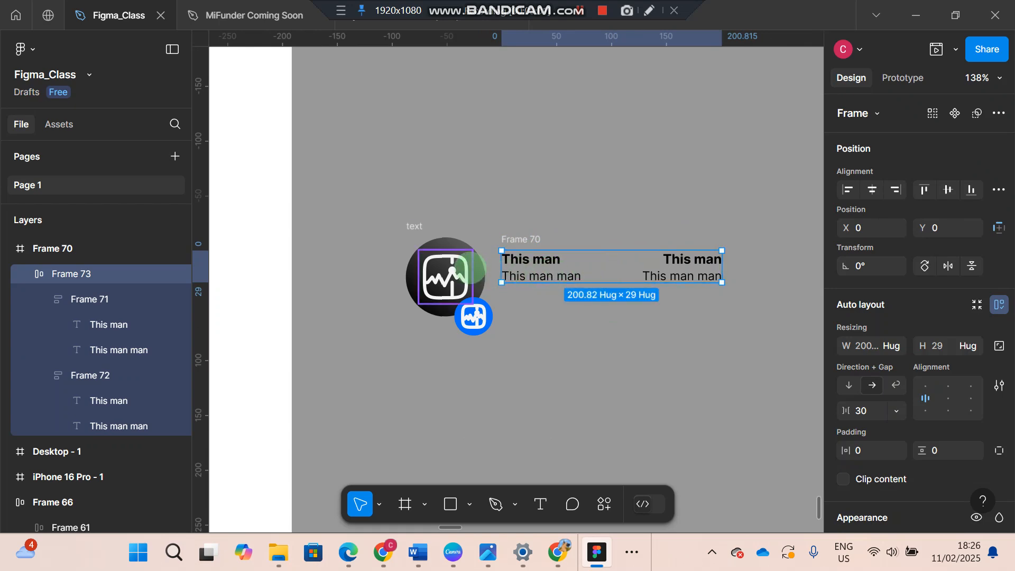
shift+click(472, 269)
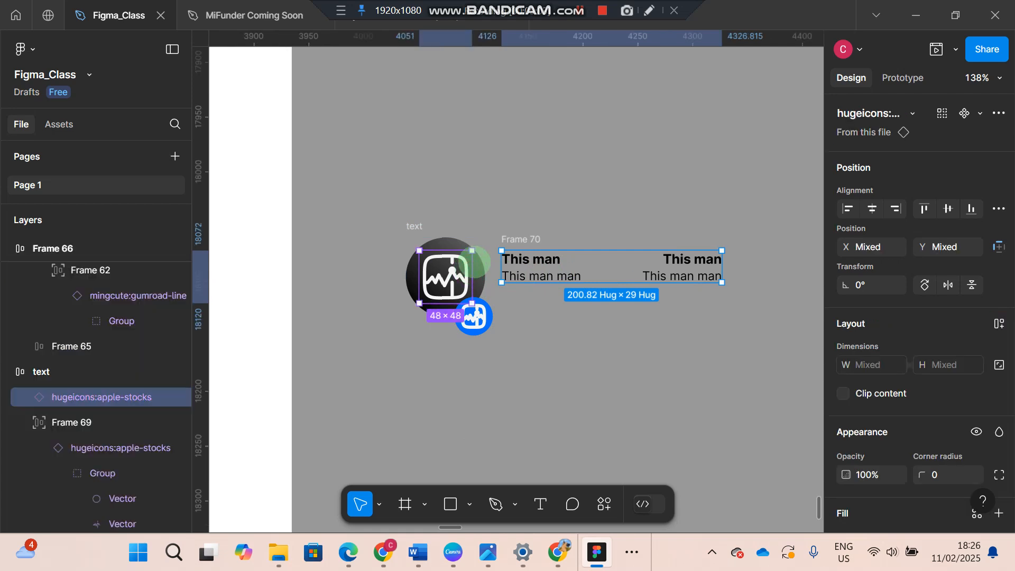
click(410, 227)
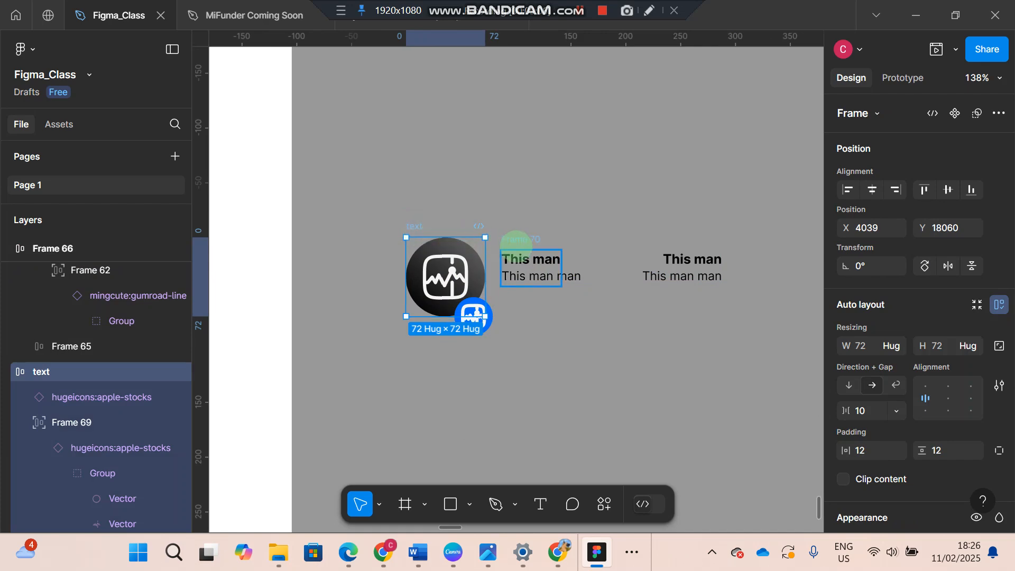
shift+click(517, 243)
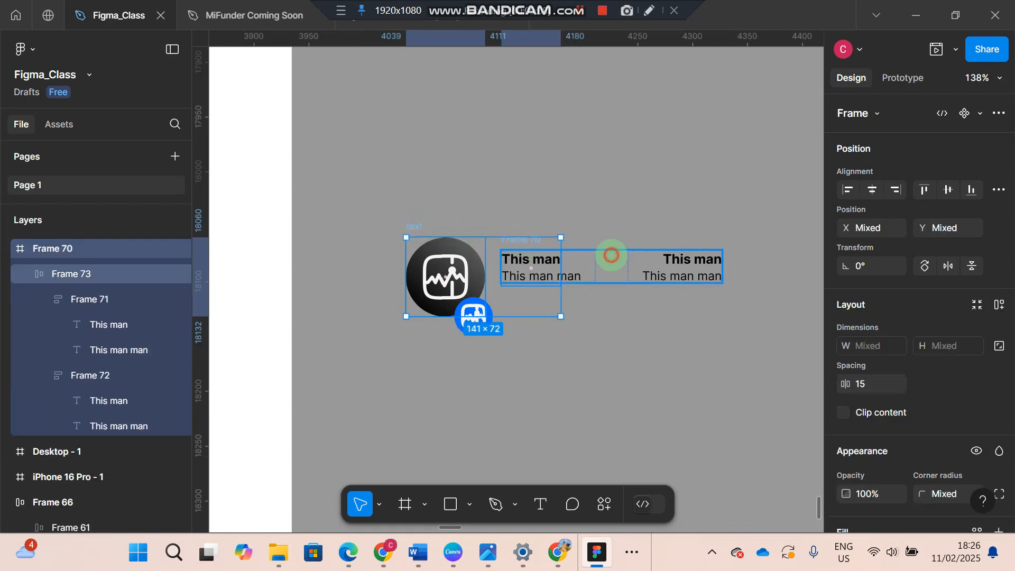
shift+click(612, 255)
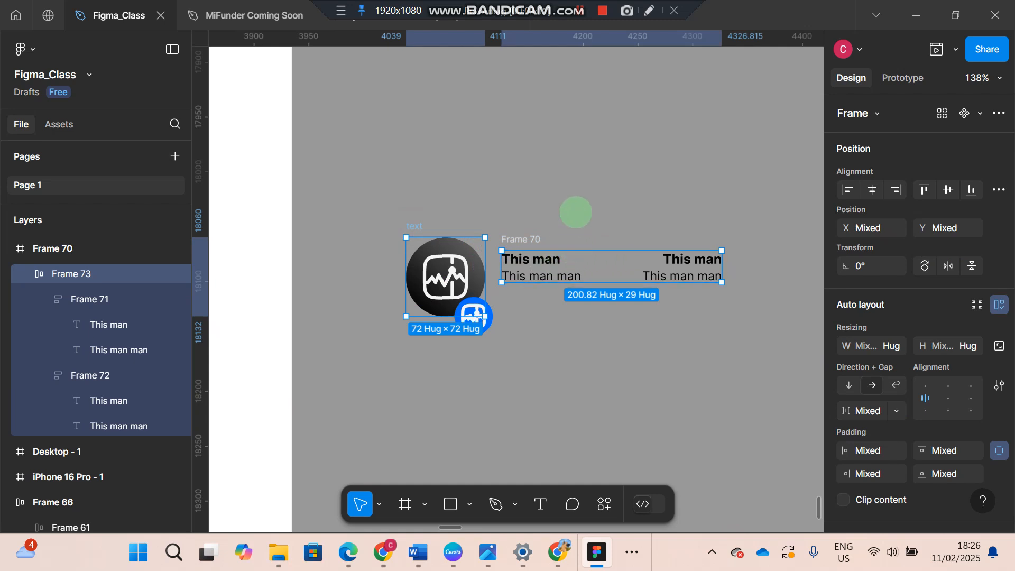
click(576, 212)
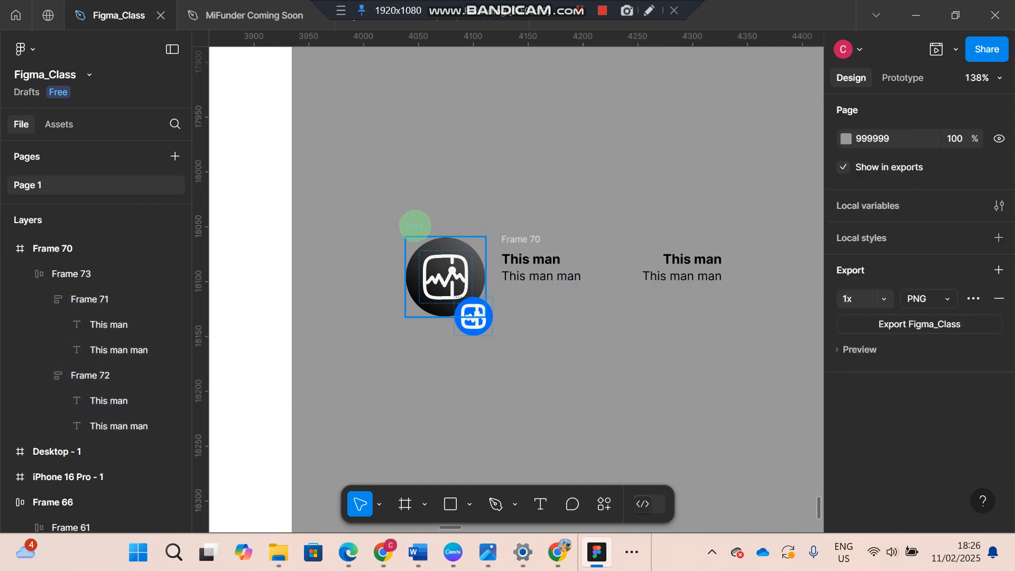
click(415, 226)
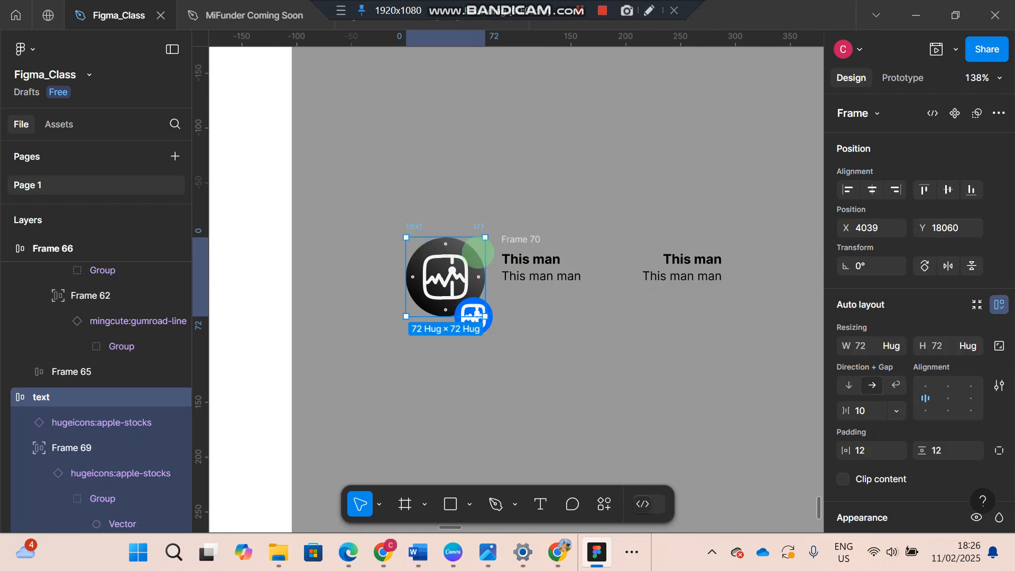
shift+click(527, 240)
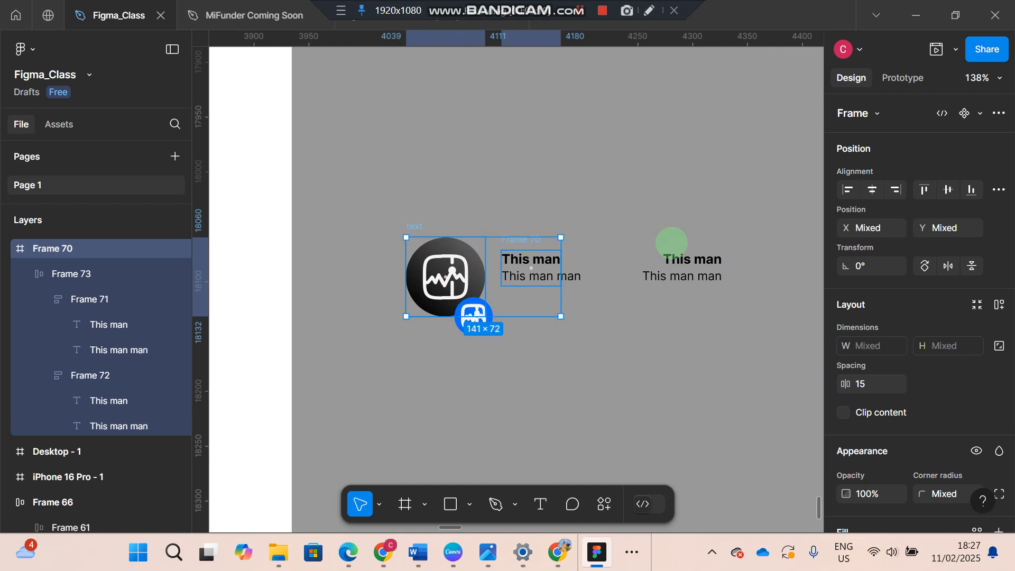
shift+click(686, 251)
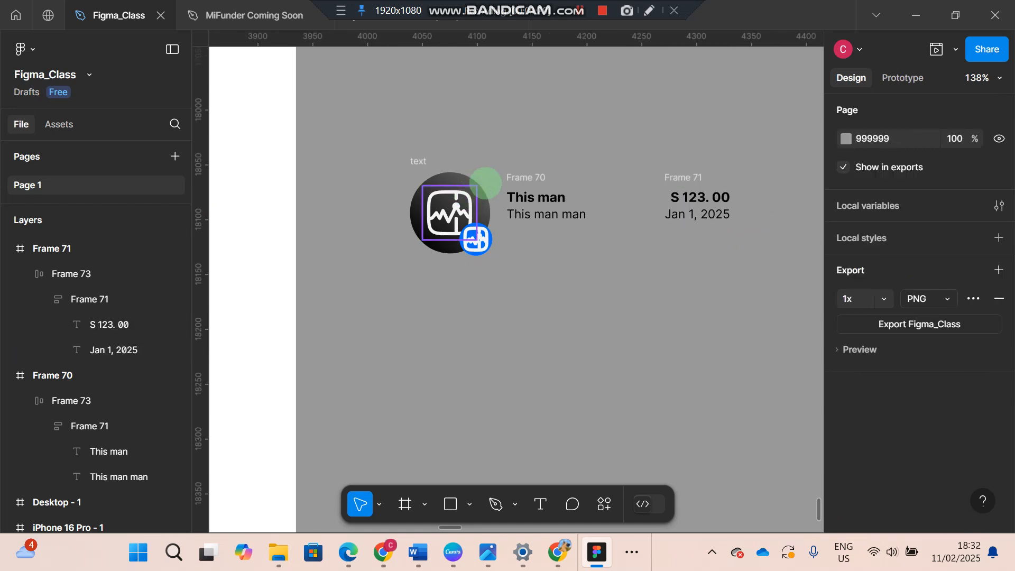
Wrap the circular icon frame, the "This man" text frame and the amount-and-date frame in one horizontal auto layout frame
click(420, 159)
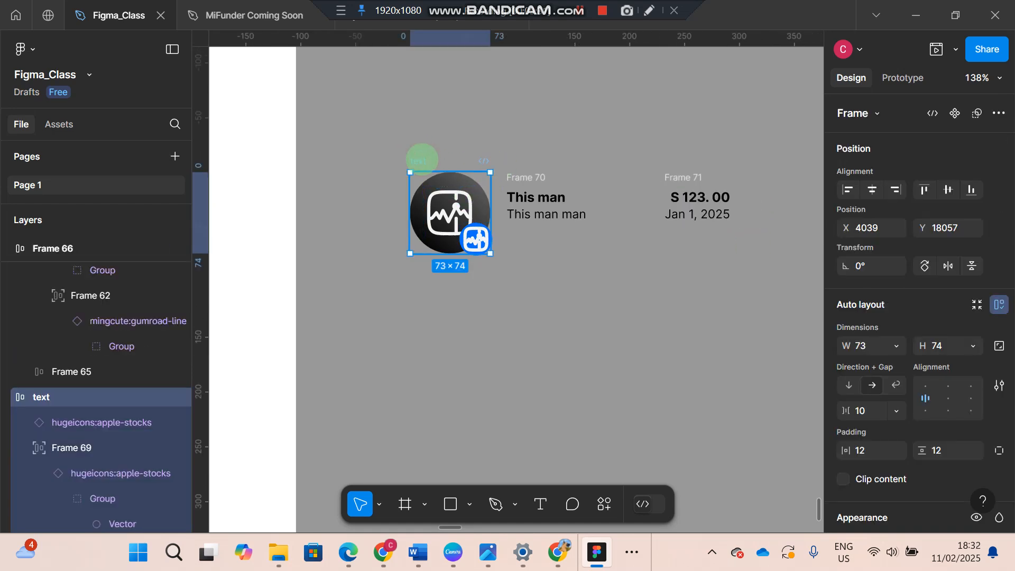
shift+click(539, 173)
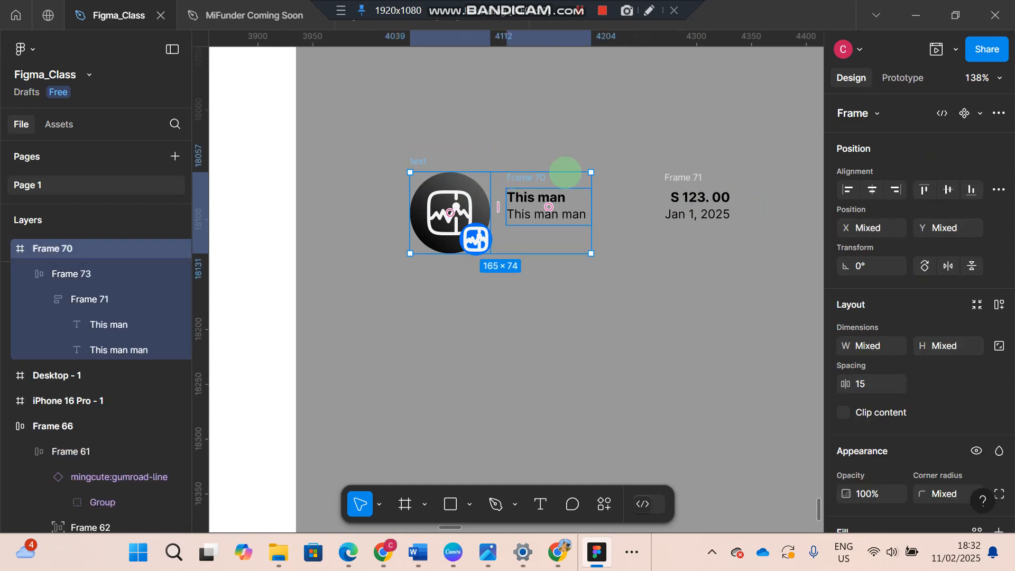
shift+click(668, 174)
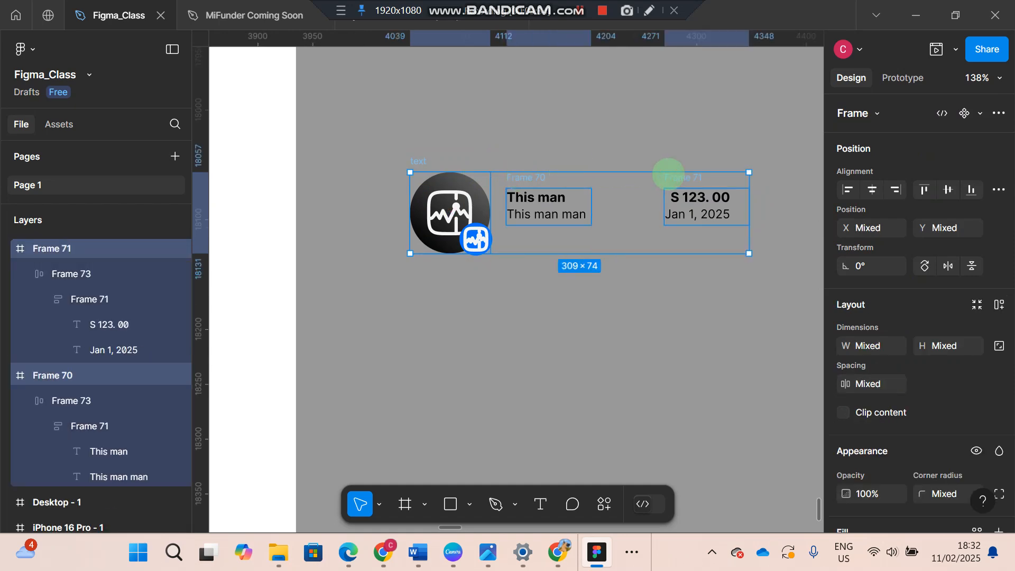
key(shift+a)
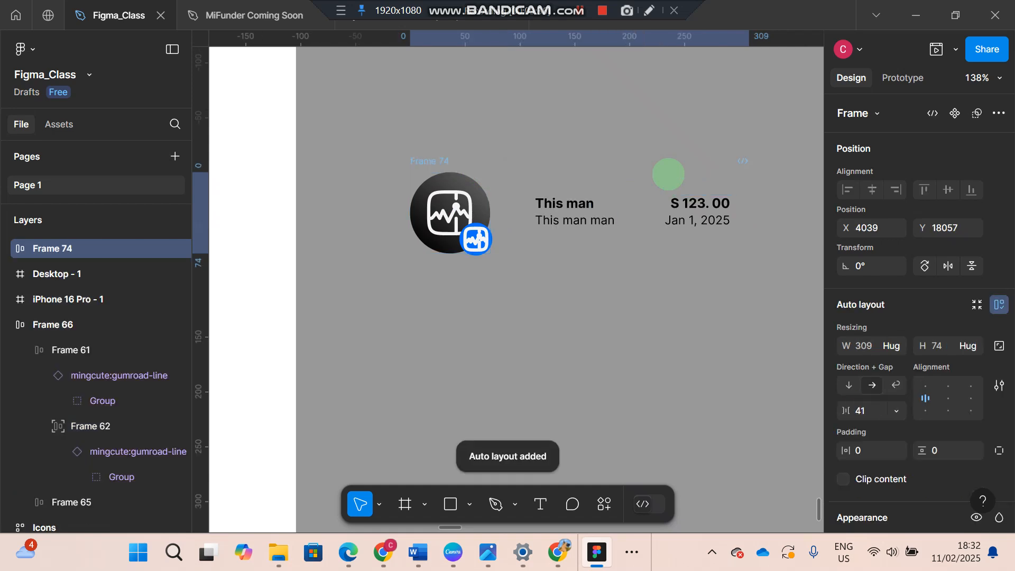